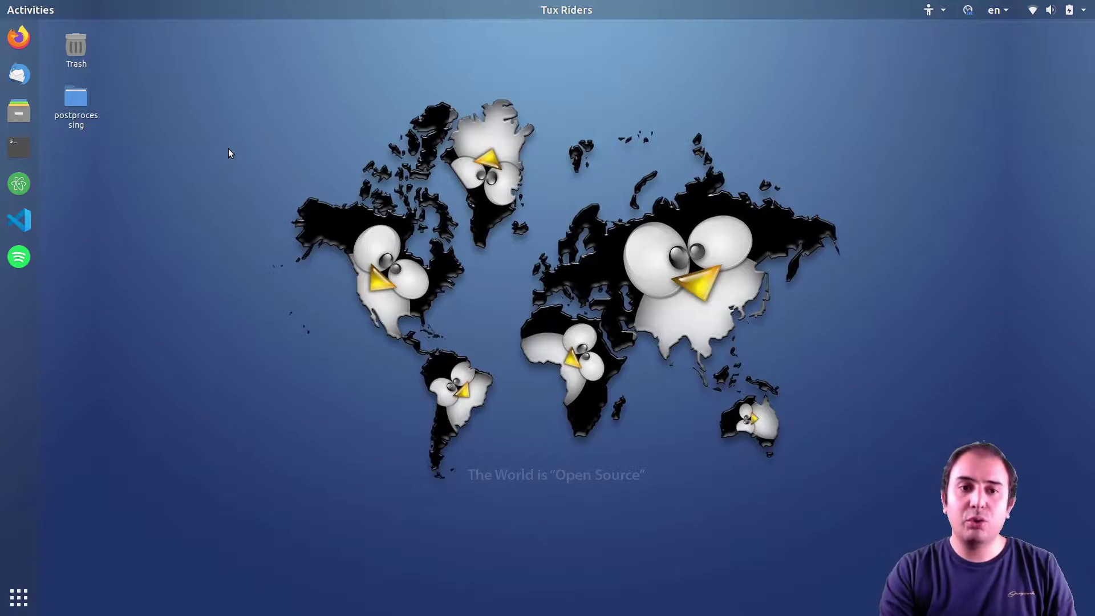
Step: Open a terminal, launch ParaView with the command paraview, check the terminal output and return to the ParaView window
key(ctrl+alt+t)
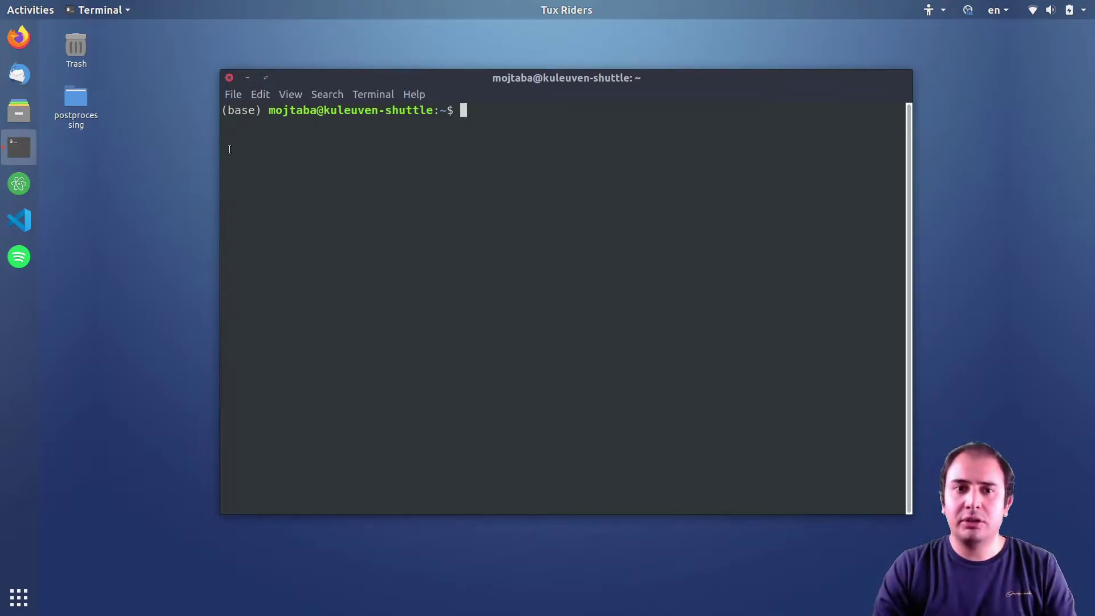
text(paraview)
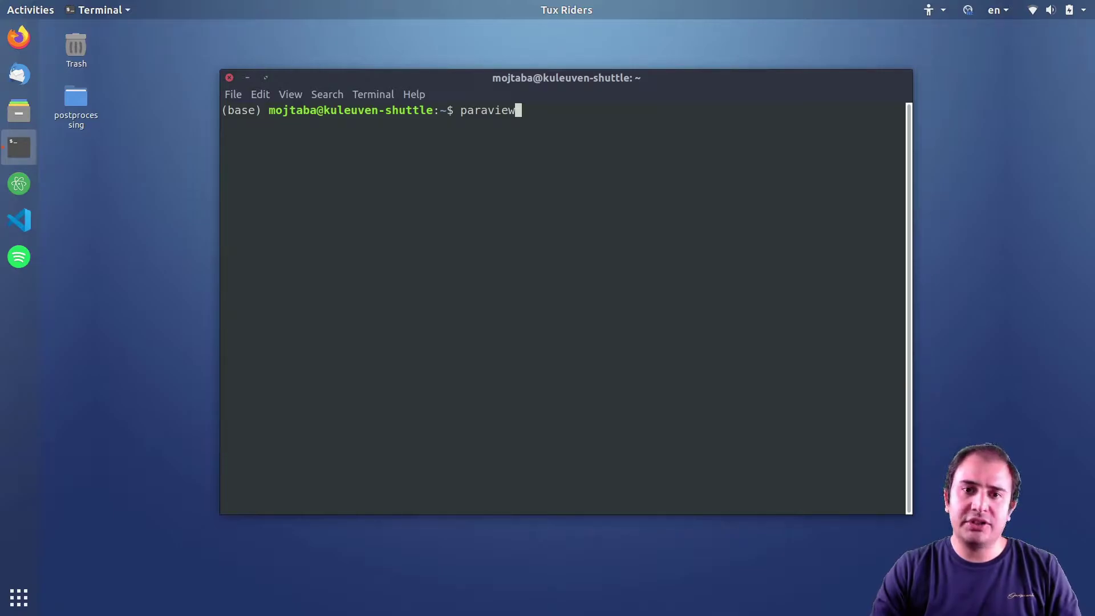
key(Return)
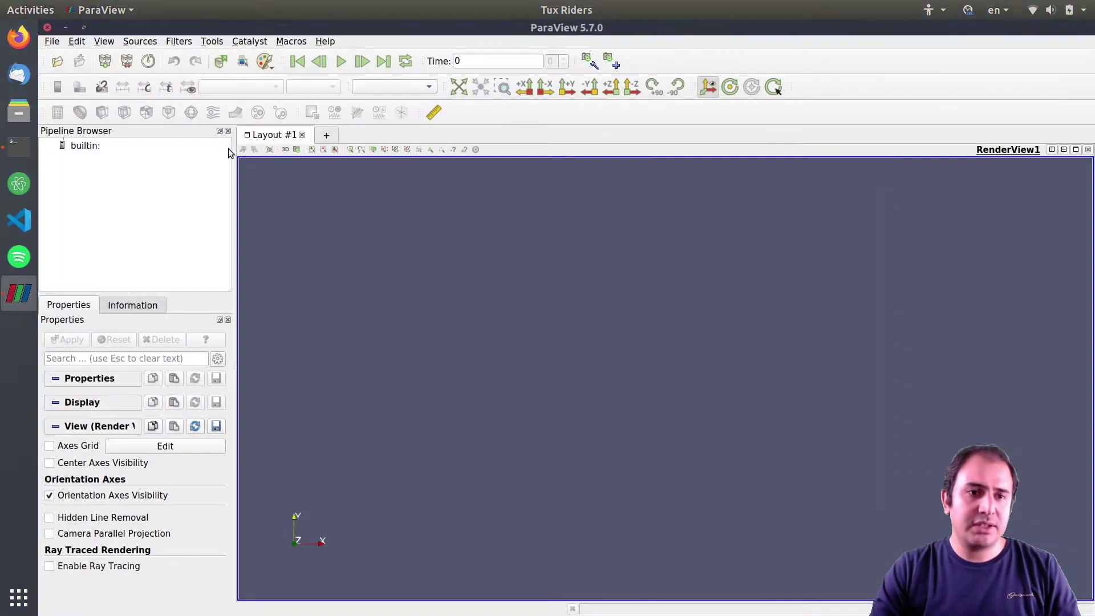
click(19, 146)
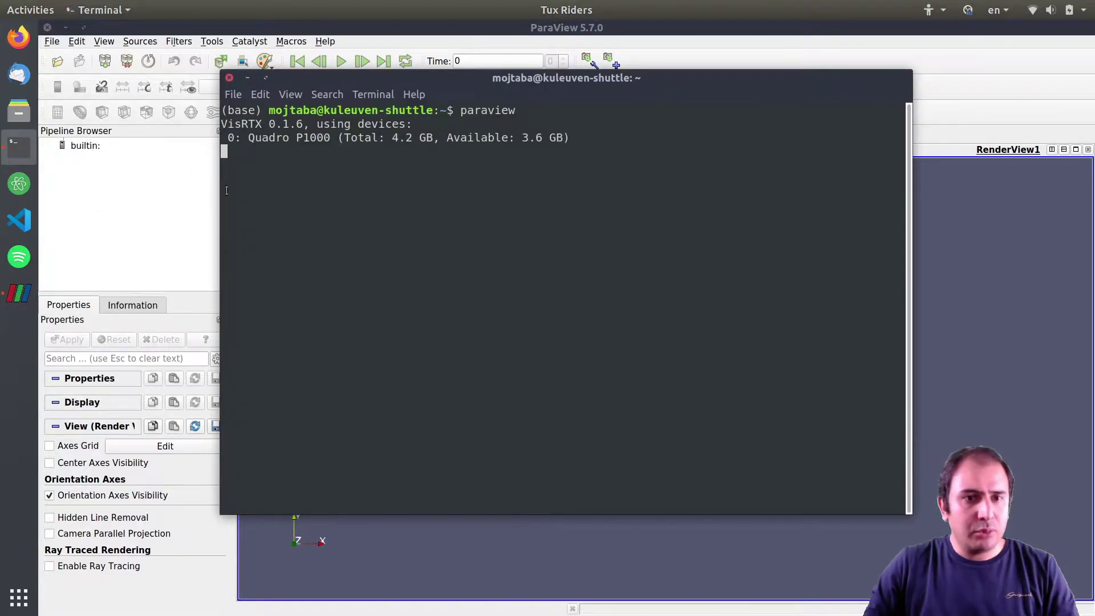
click(108, 189)
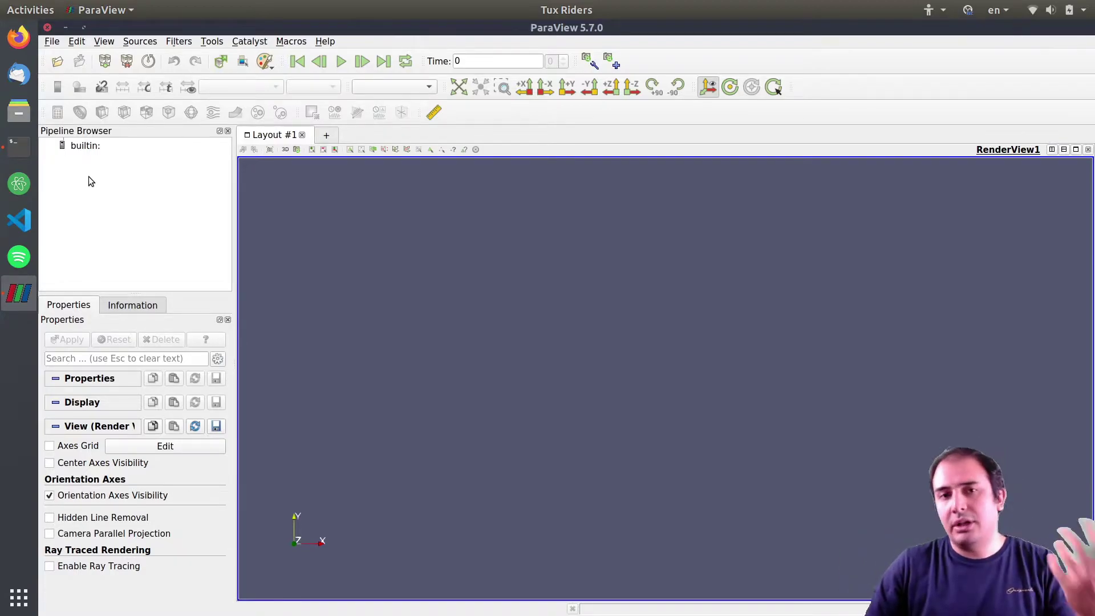
Step: Look over the available source categories, the file-opening dialog and the filter categories without choosing anything
click(146, 40)
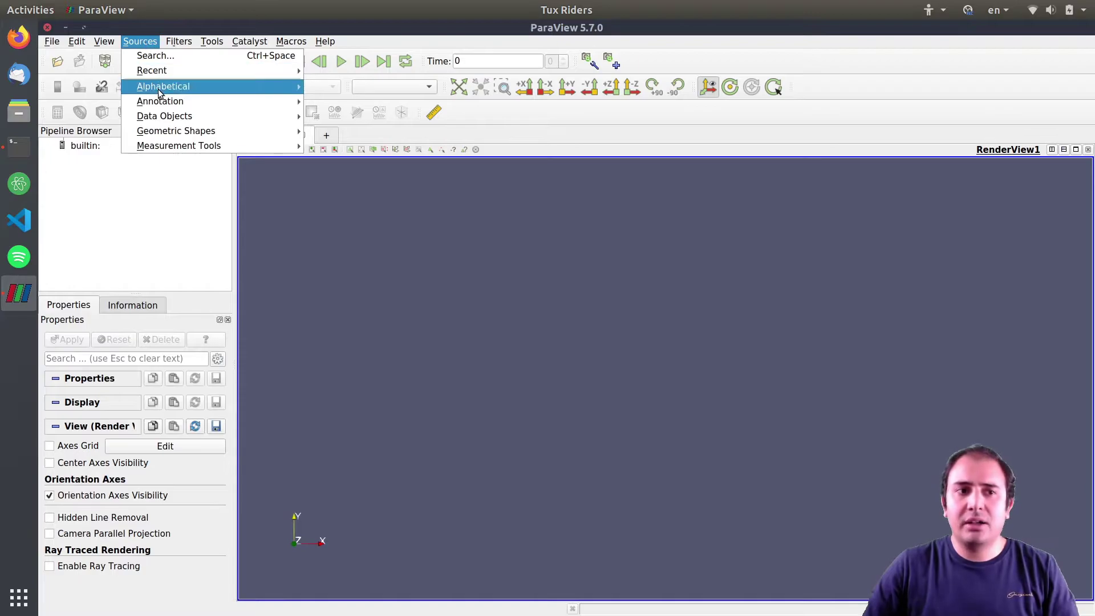
mouse_move(160, 88)
key(Escape)
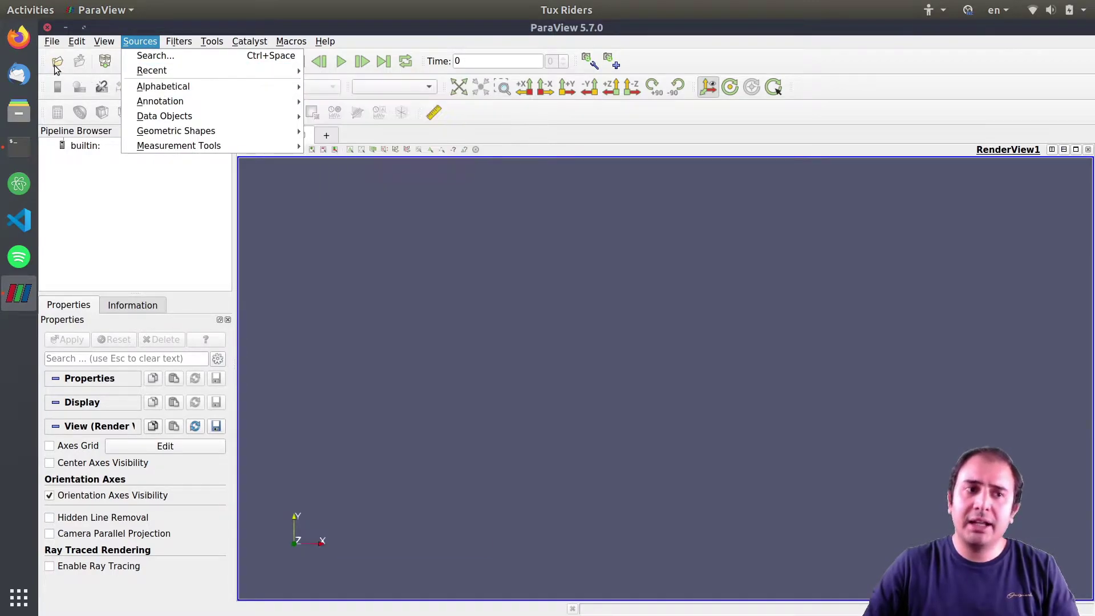
key(Escape)
click(56, 66)
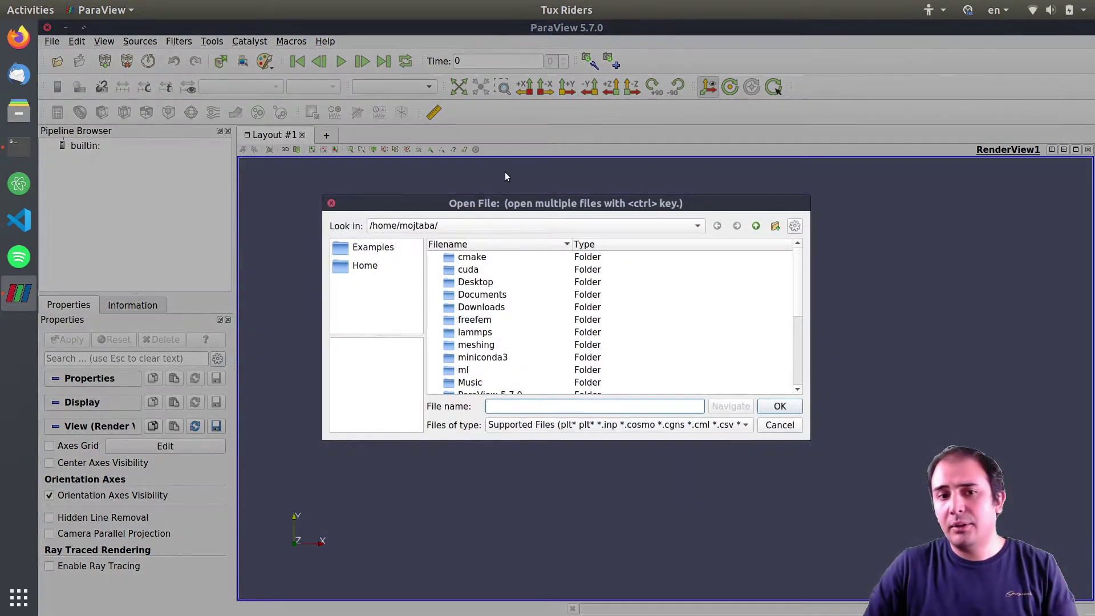
click(332, 204)
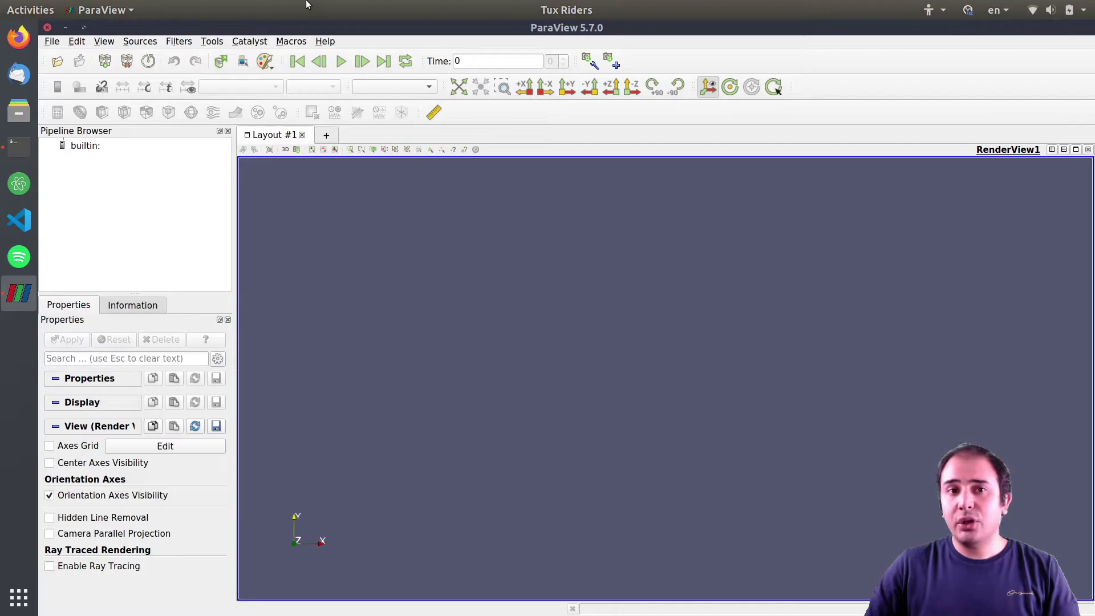
click(179, 42)
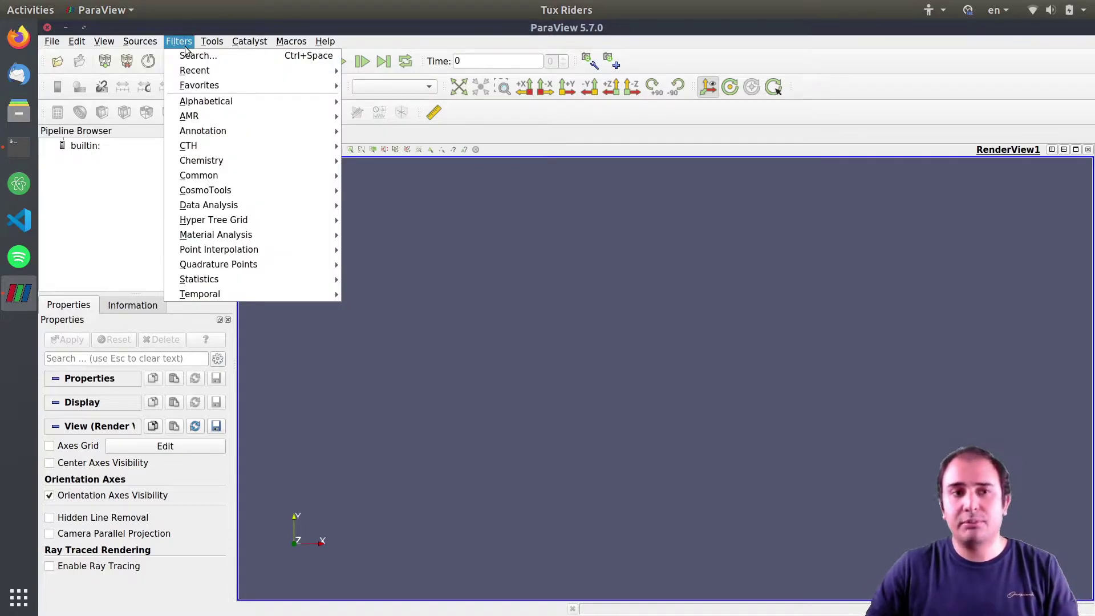
mouse_move(193, 105)
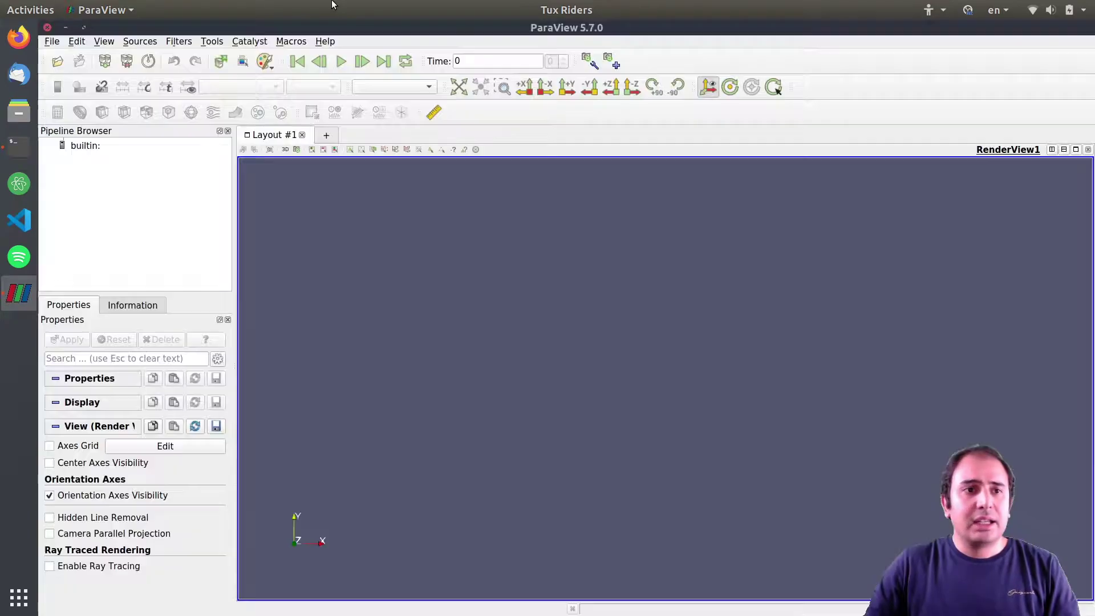
key(Escape)
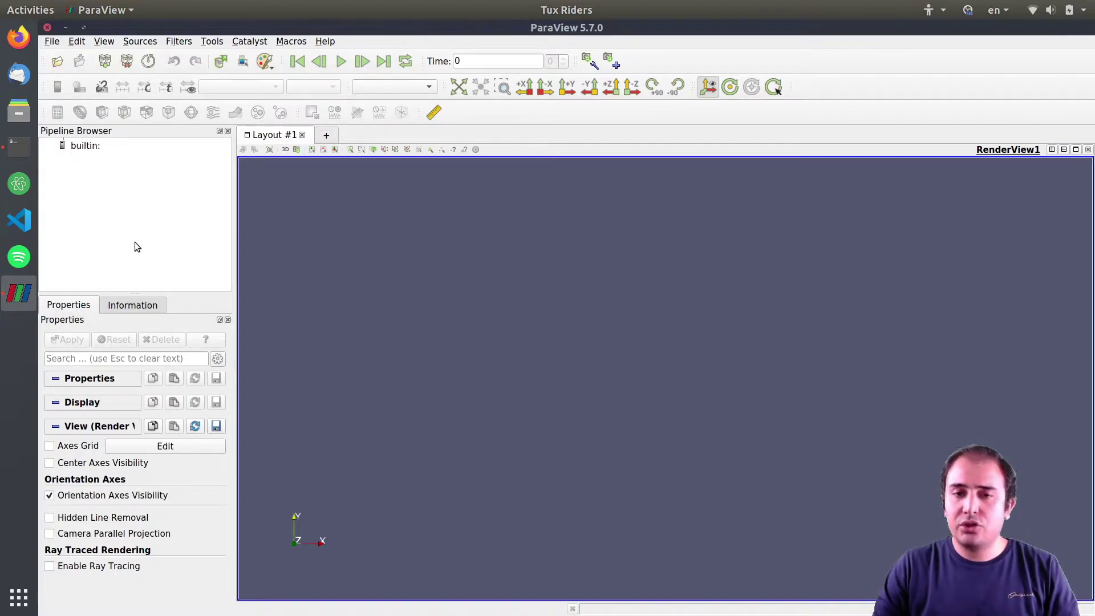
Step: Search the available sources and filters for "cal", clear the search text and close the quick search
key(ctrl+space)
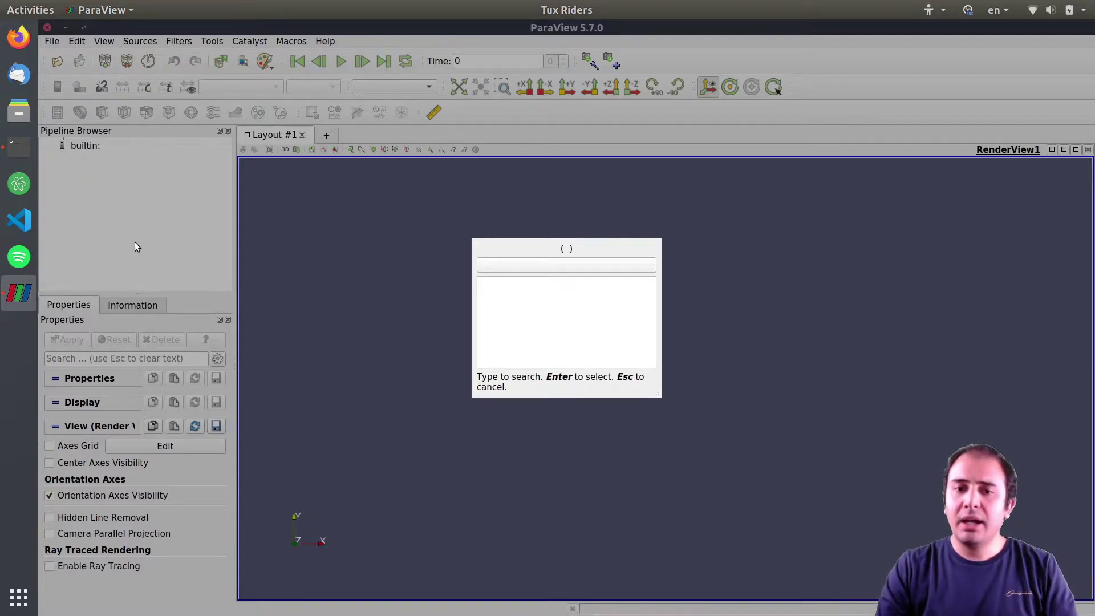
text(cal)
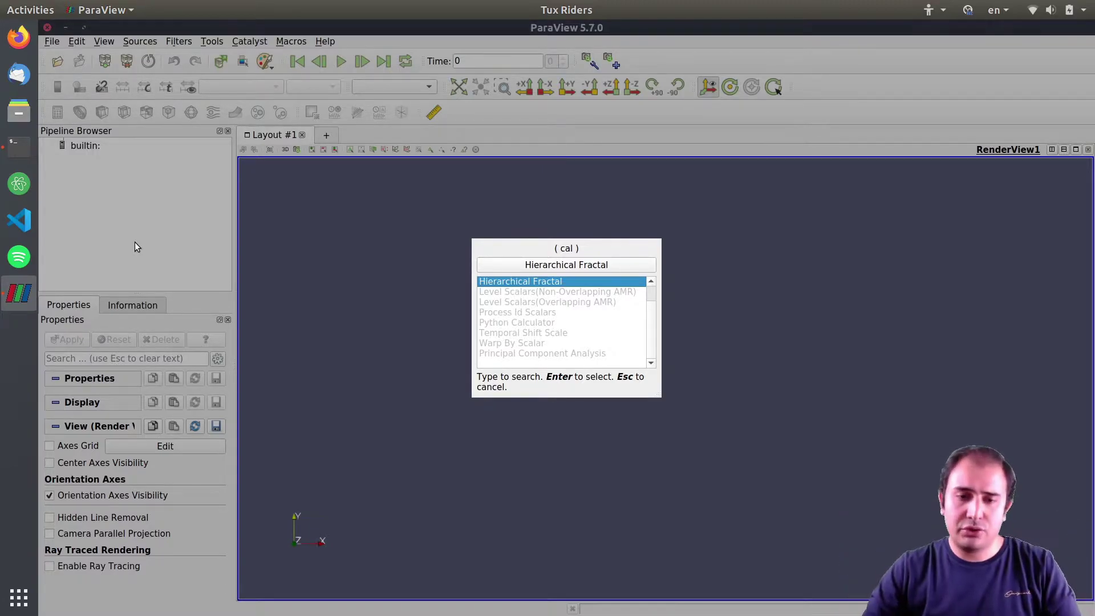
key(BackSpace)
key(BackSpace)
key(BackSpace)
key(Escape)
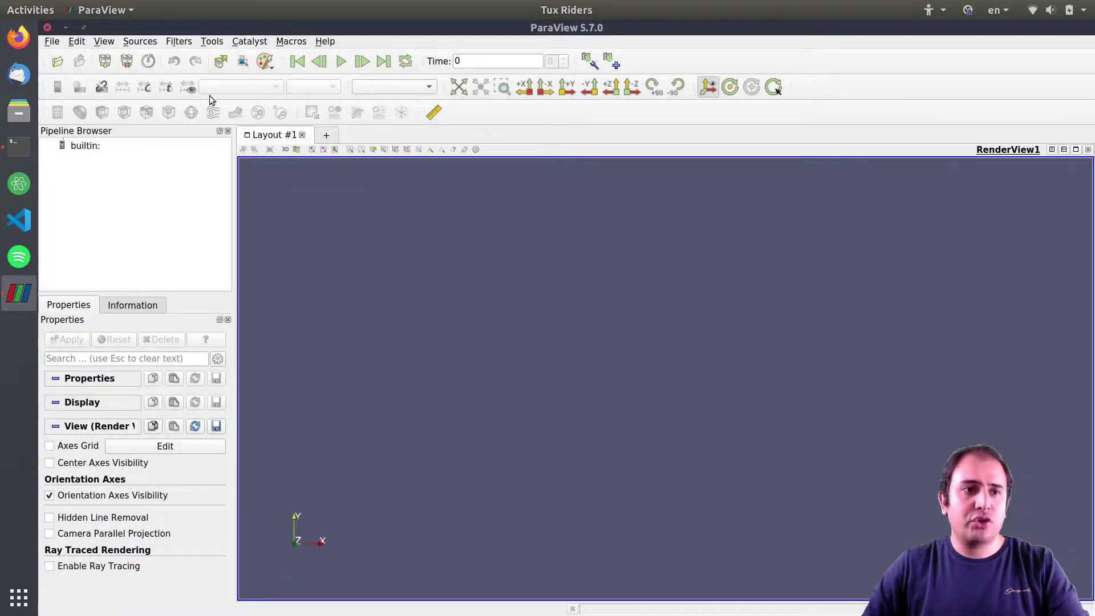
Step: Create a Sphere source with its default radius of 0.5 and theta and phi resolutions of 8
click(139, 41)
mouse_move(139, 91)
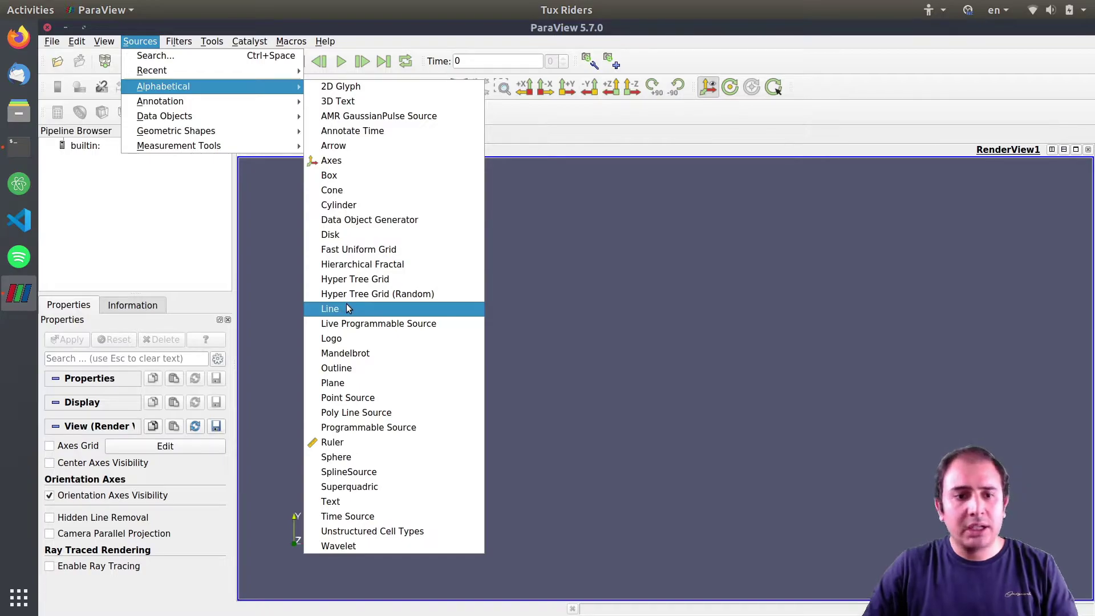
click(358, 457)
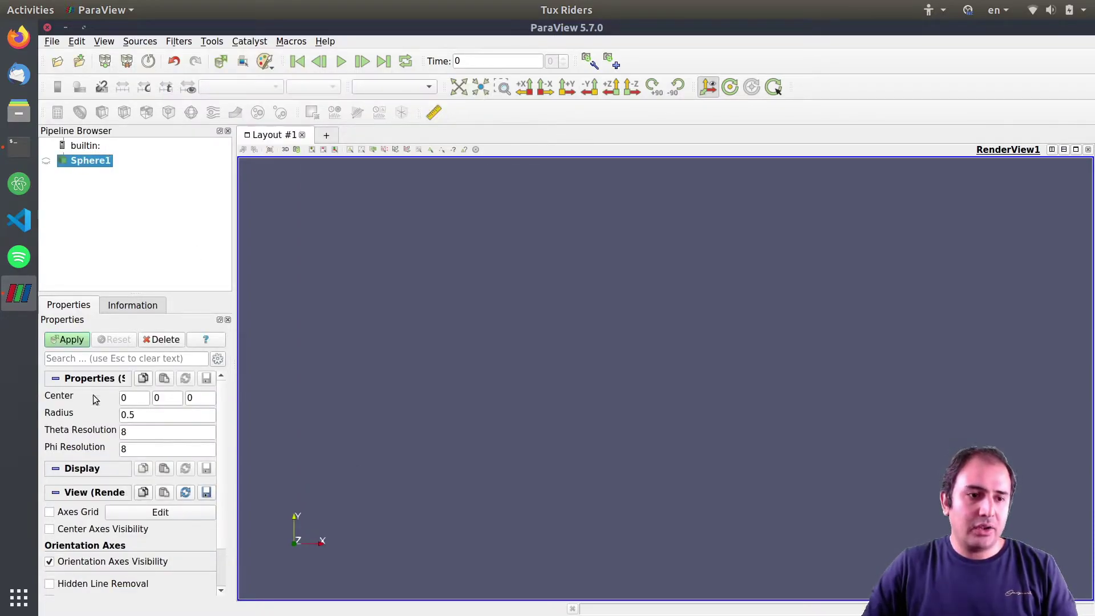
click(73, 340)
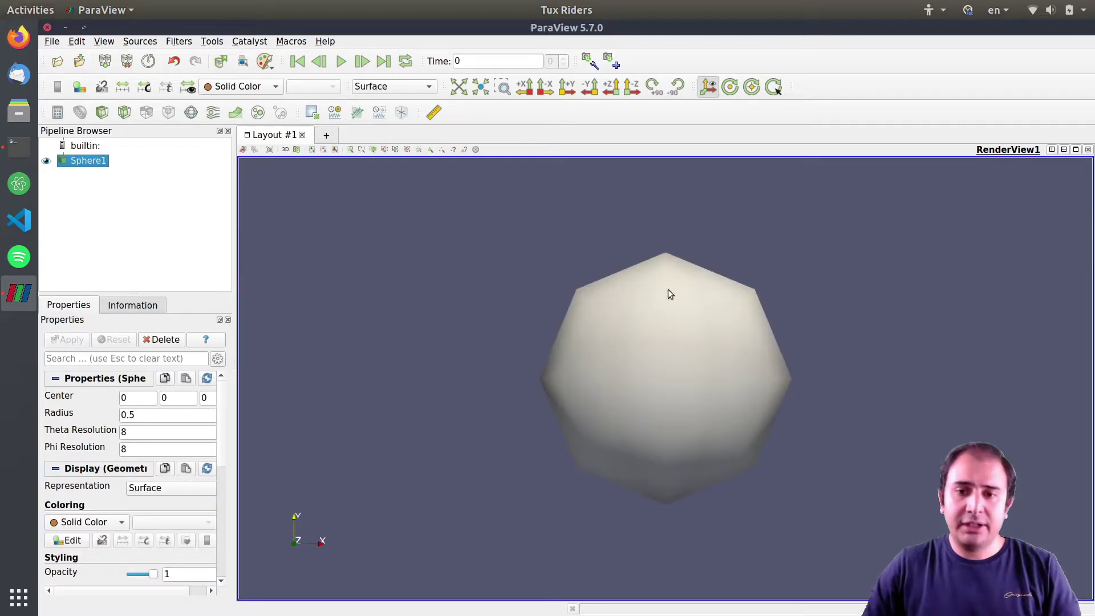
Step: Review the render view's camera settings in the Adjust Camera dialog, close it and inspect the sphere from another angle
drag(774, 361, 697, 412)
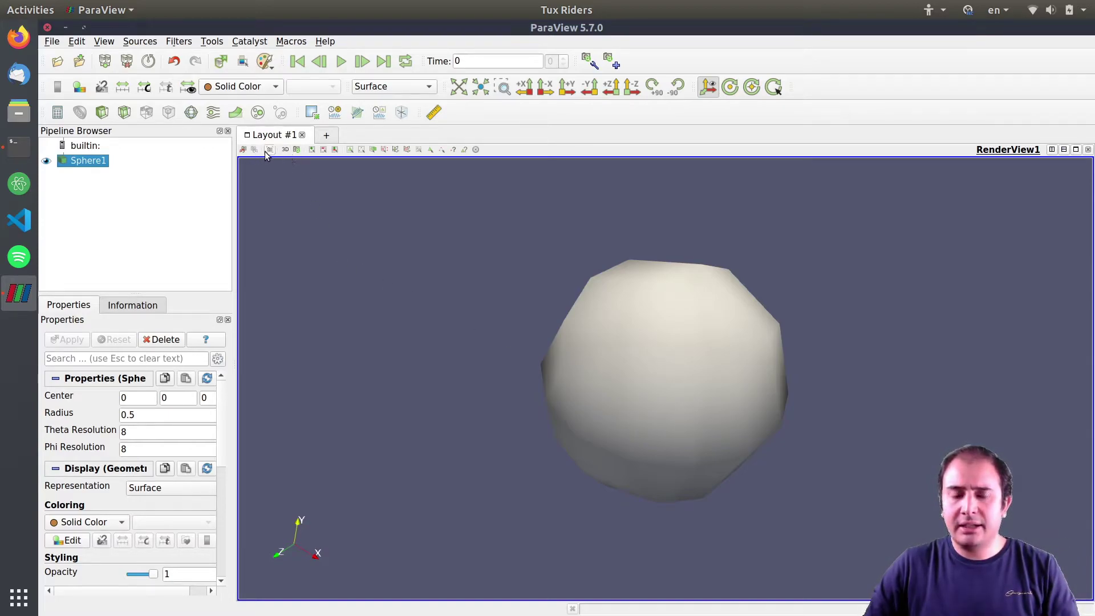
click(297, 150)
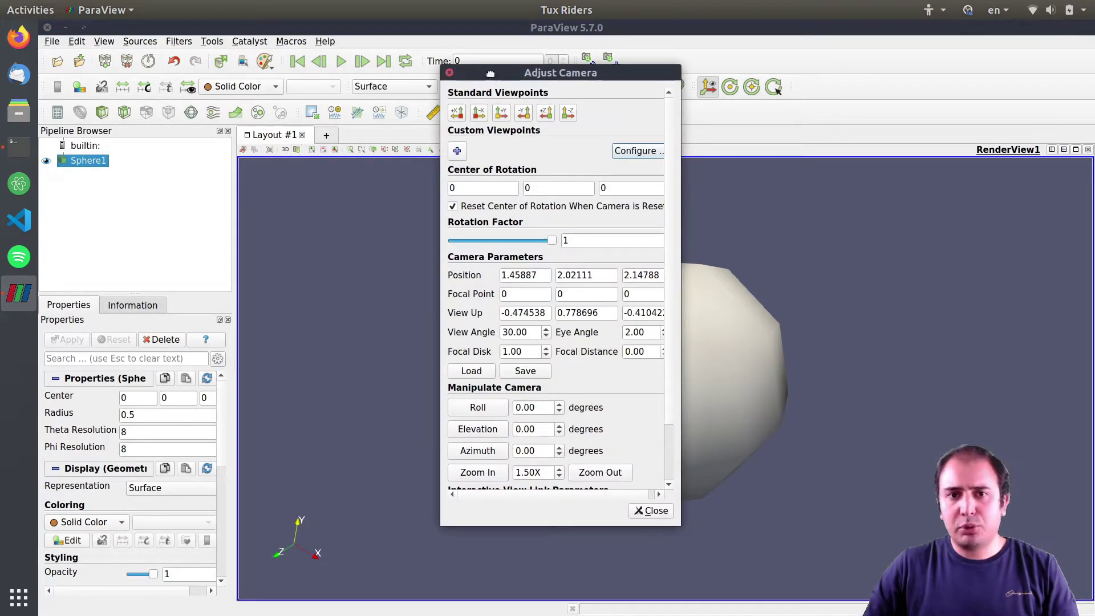
drag(490, 73, 417, 83)
click(377, 84)
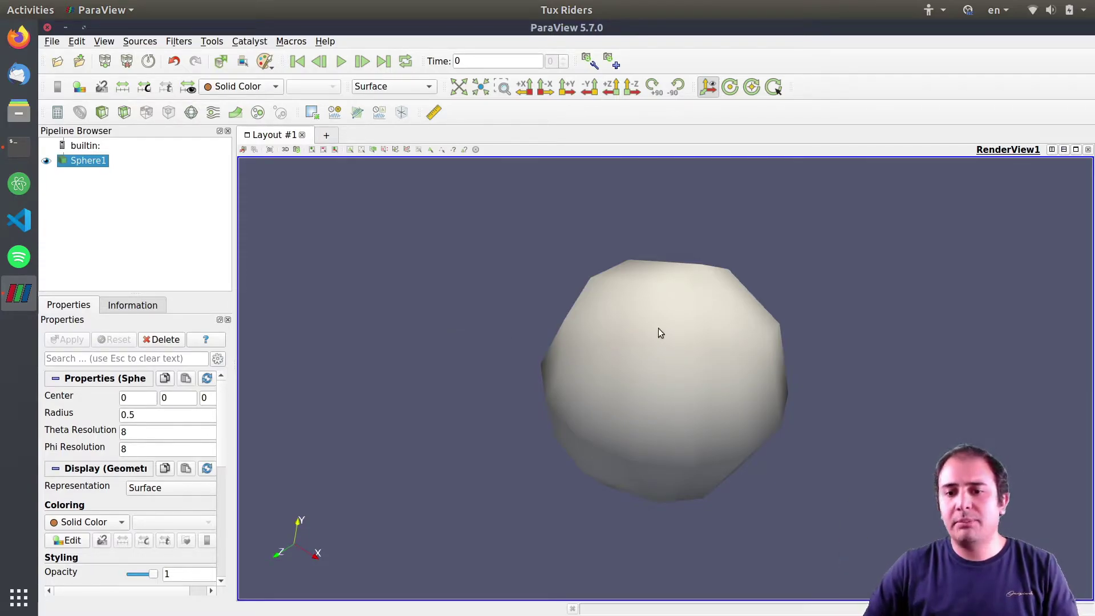
drag(657, 332, 607, 301)
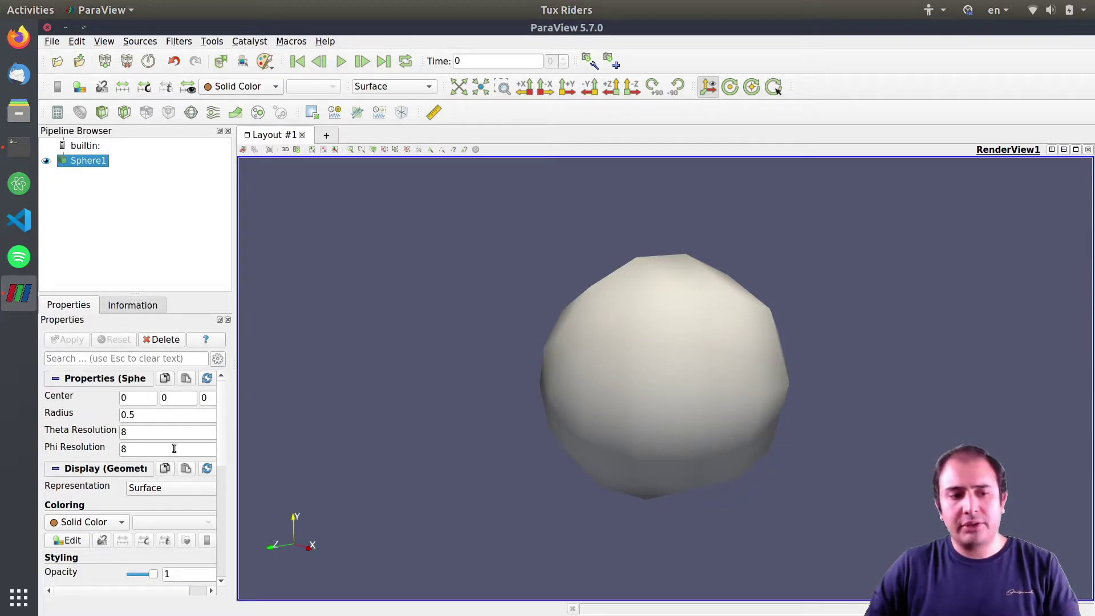
Step: Look over the sphere's properties and set its representation to Surface With Edges
scroll(223, 433, down, 3)
scroll(222, 437, up, 3)
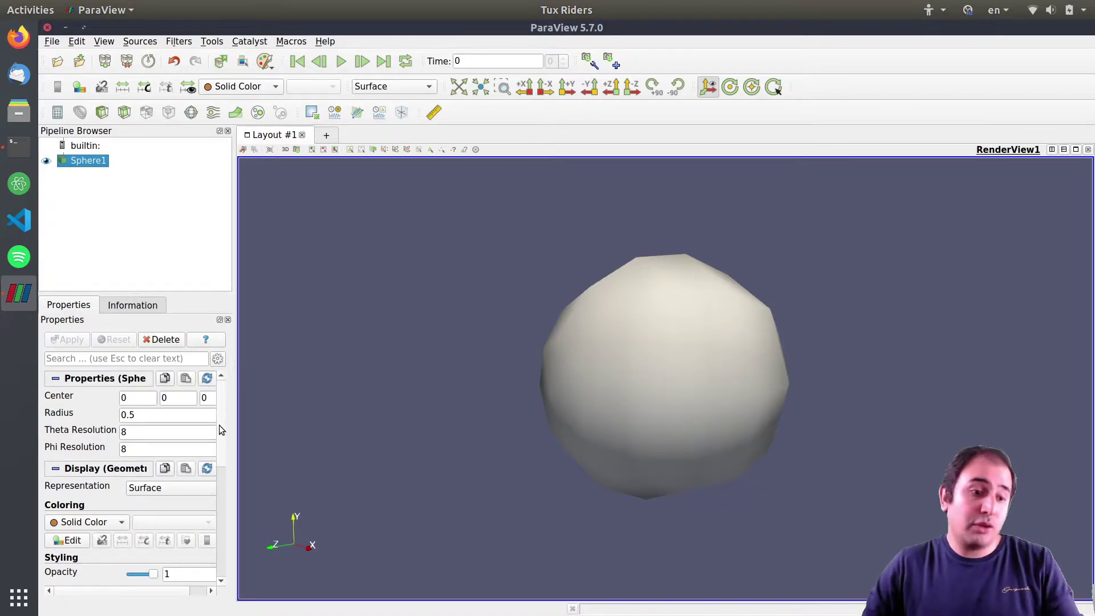
scroll(220, 428, down, 2)
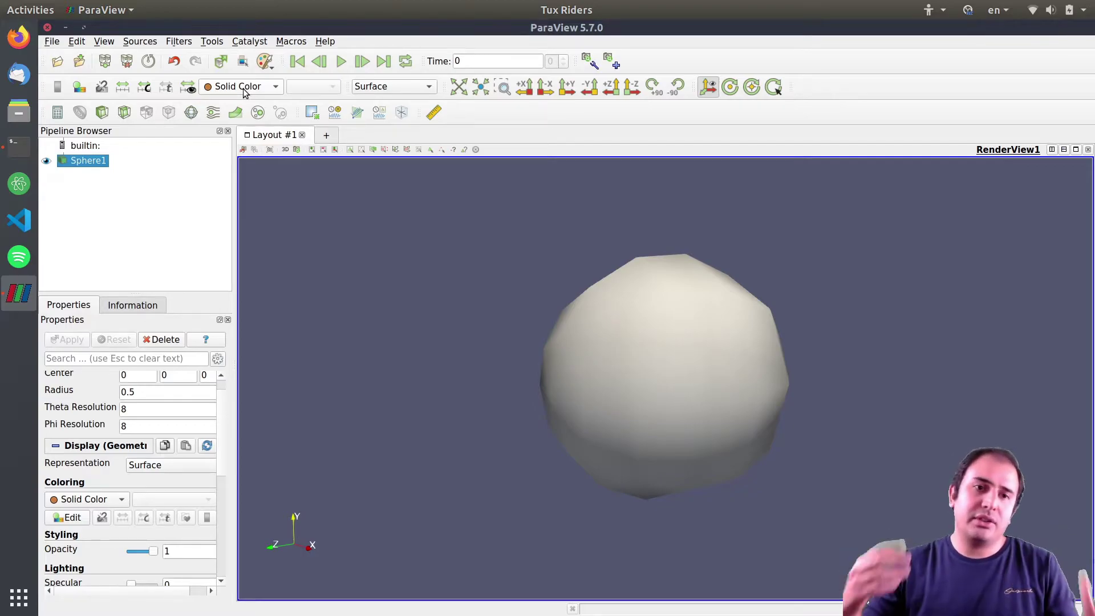
click(377, 87)
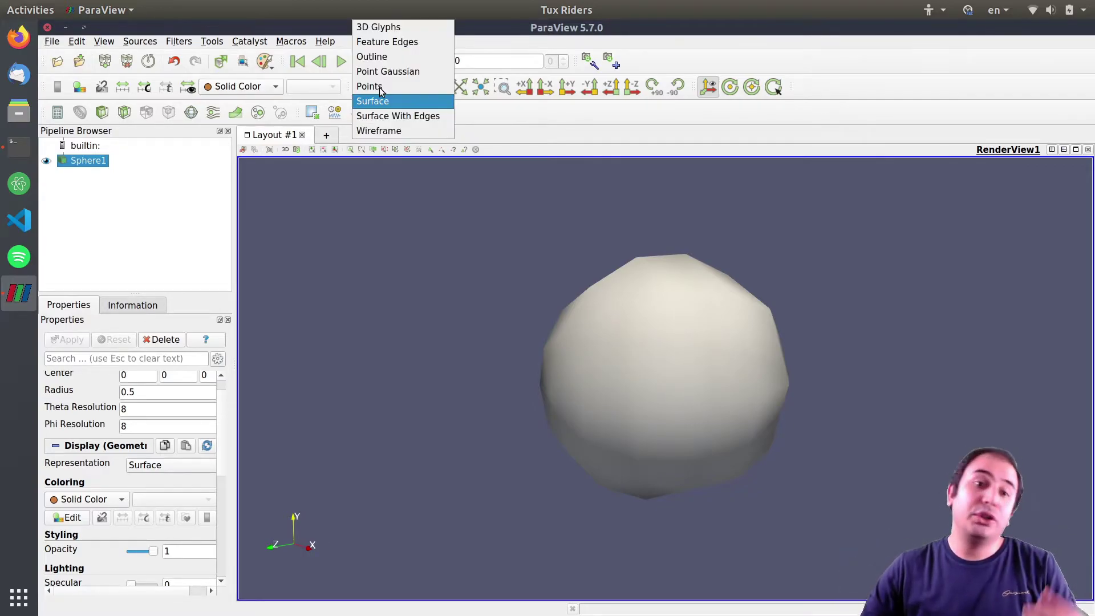
click(392, 116)
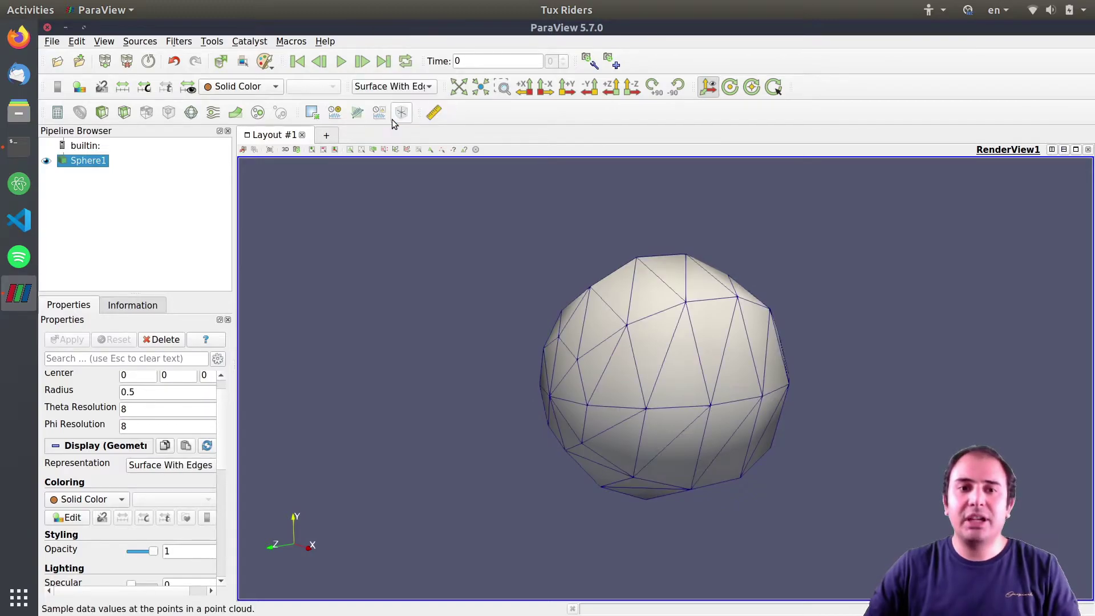
Step: Examine the sphere's triangular mesh edges from several angles and look over the other representation options
drag(710, 393, 624, 449)
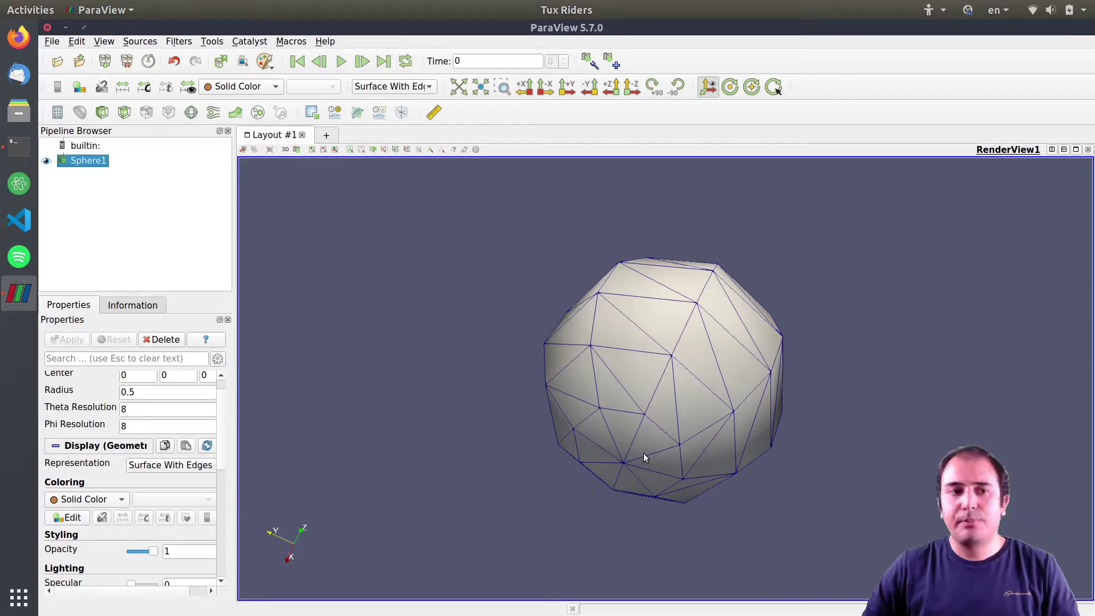
drag(642, 456, 624, 316)
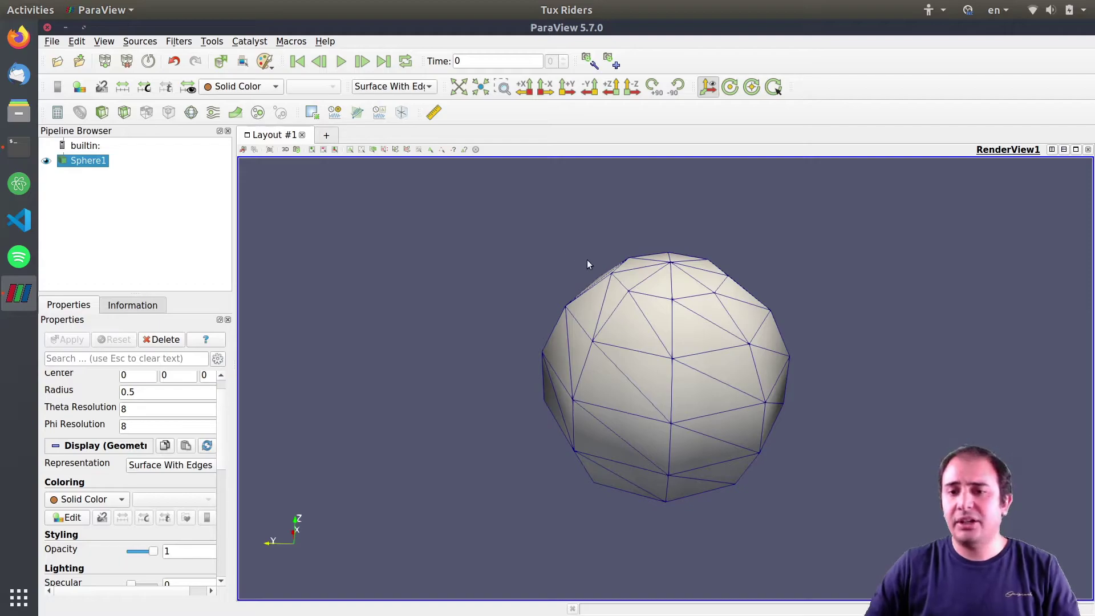
drag(586, 264, 602, 313)
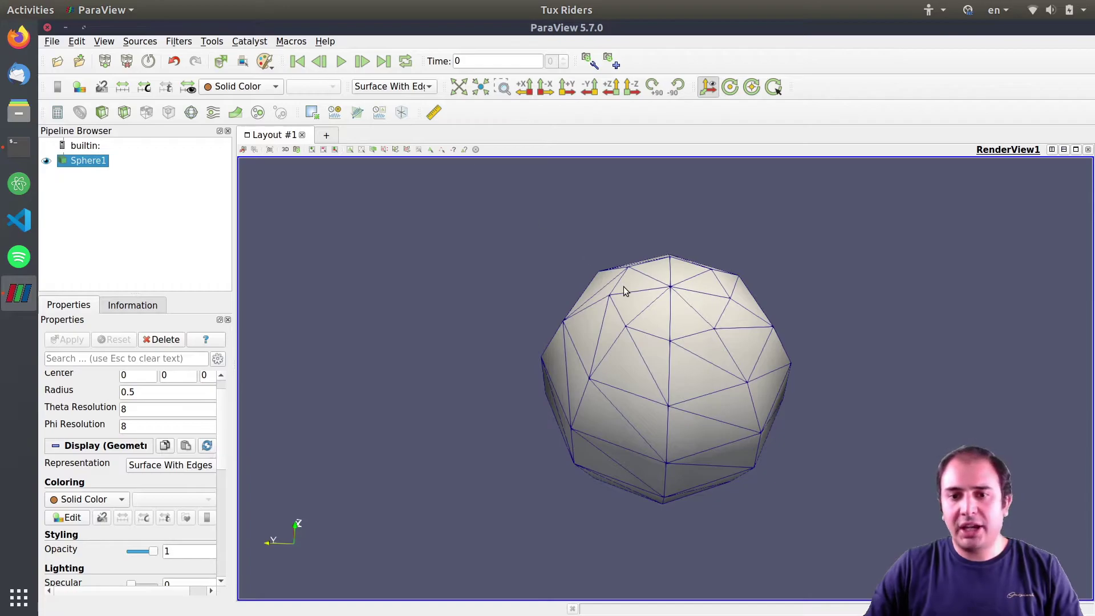
drag(614, 340, 610, 310)
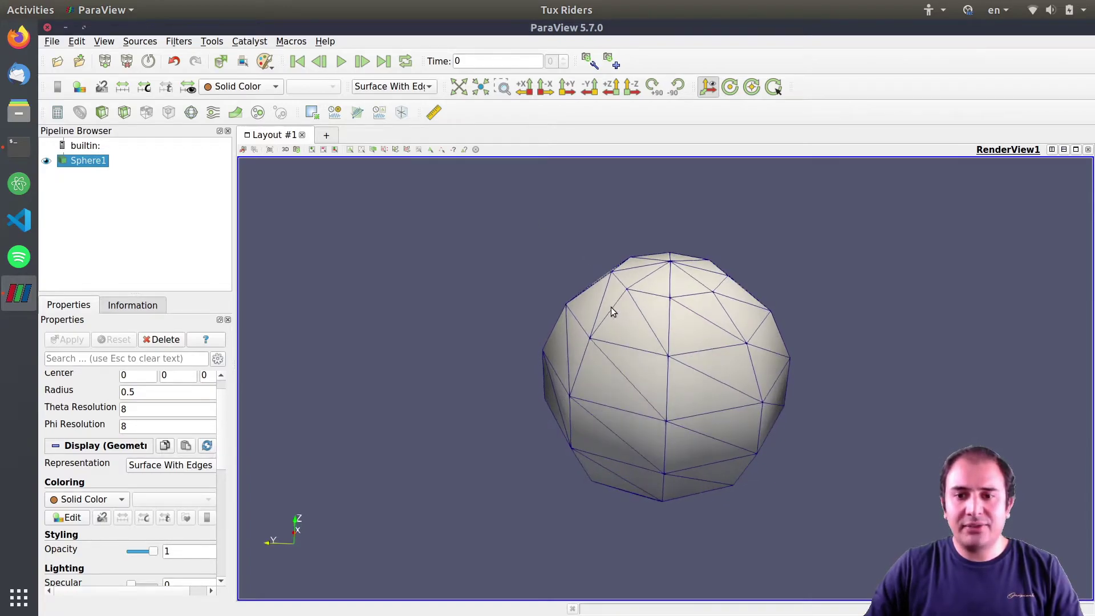
click(391, 87)
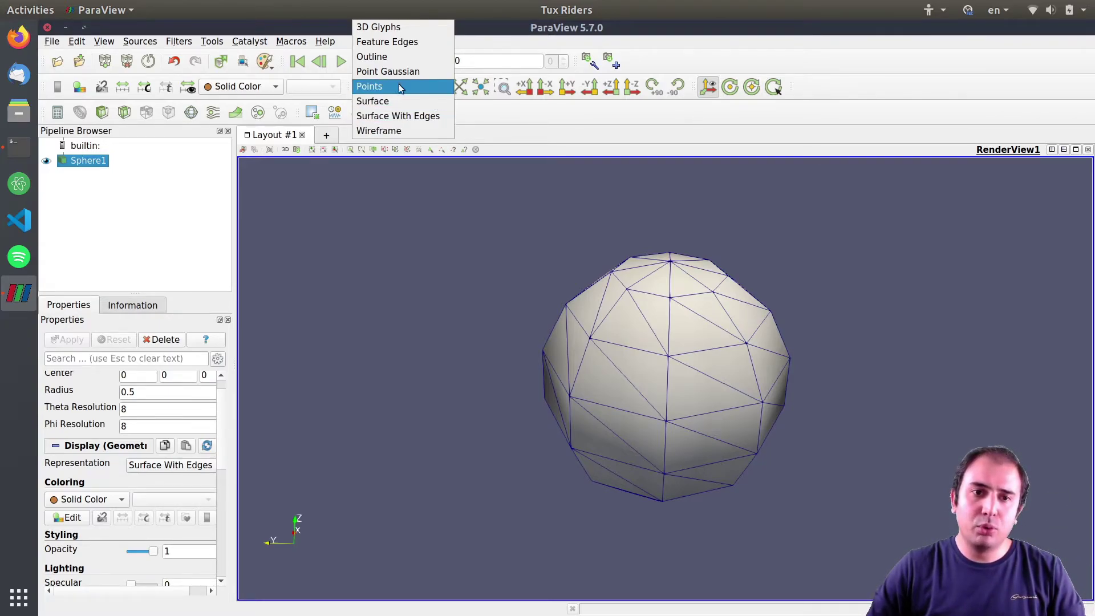
click(532, 108)
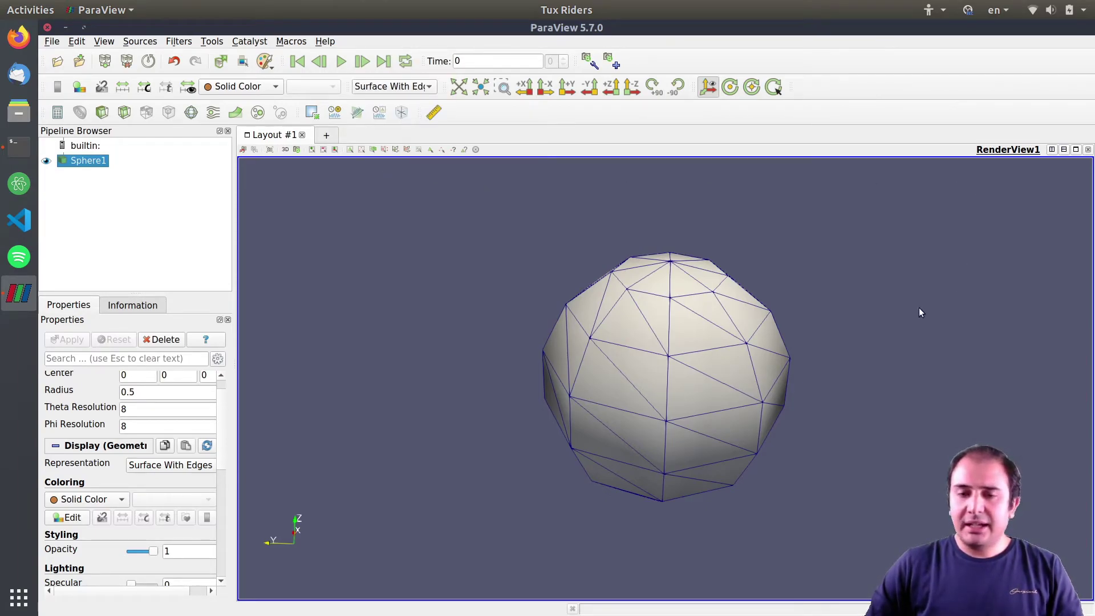
Step: Split the layout into two side-by-side views, and try stacking a second empty view within the new half
click(1053, 149)
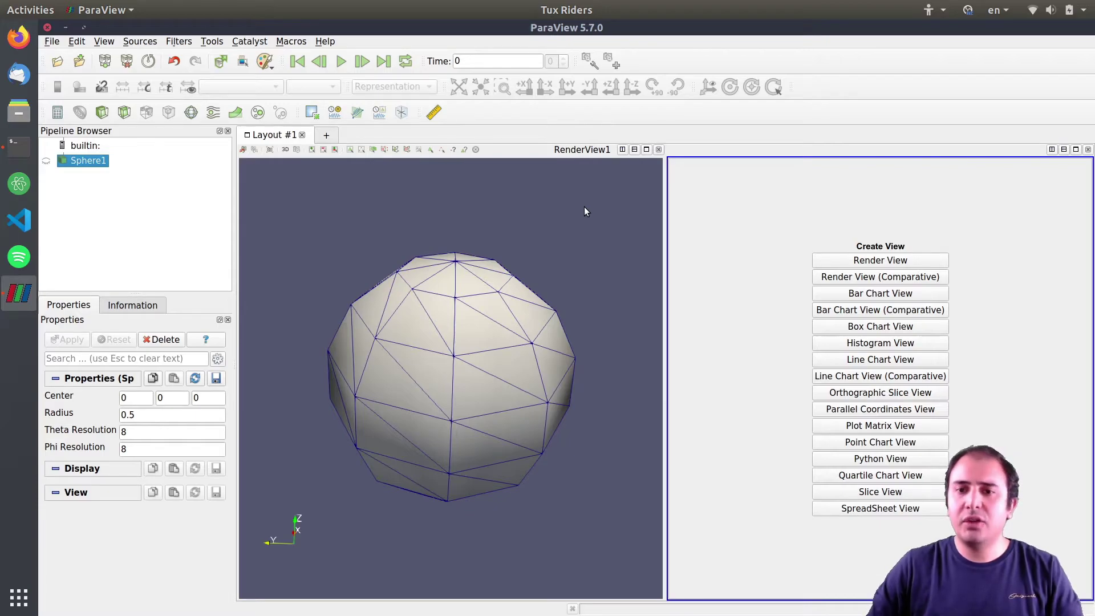
click(1065, 149)
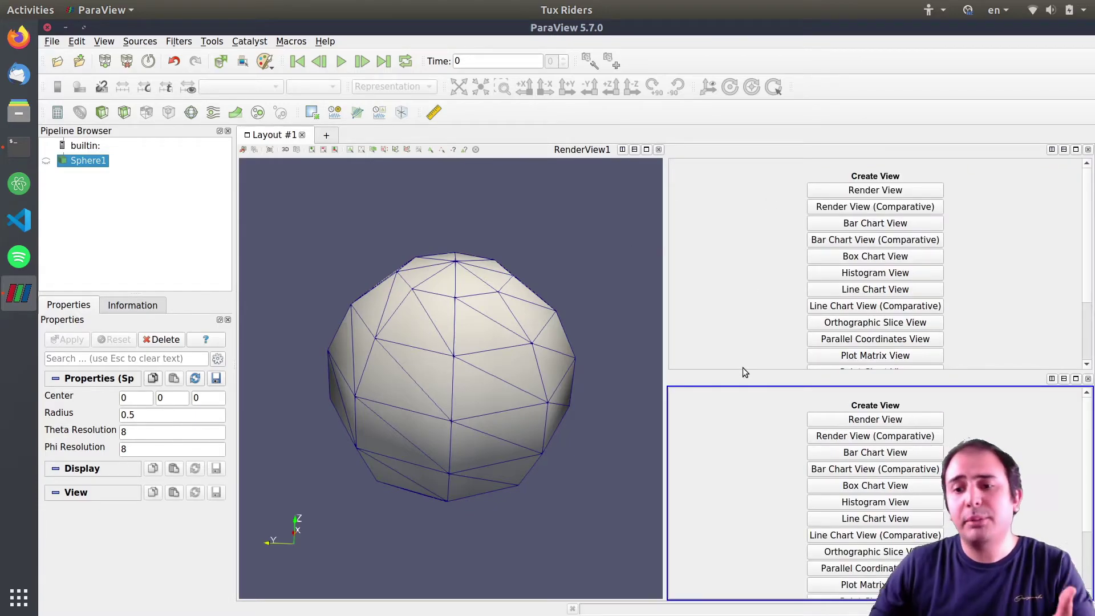
drag(905, 371, 901, 157)
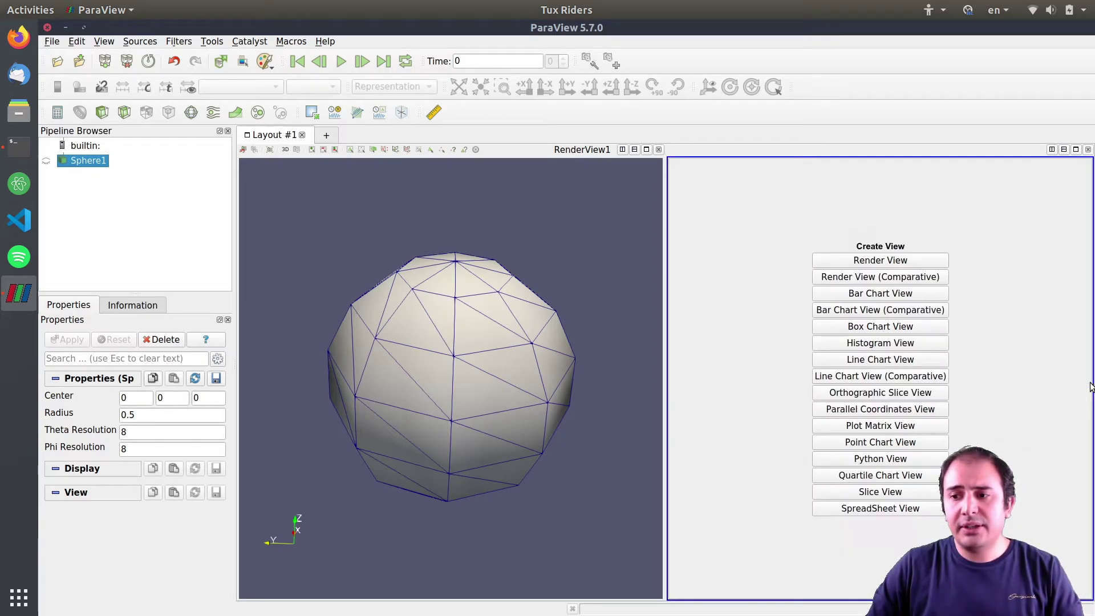
Step: Close the empty second view and set the sphere's Theta Resolution and Phi Resolution to 80, applying the change
click(1088, 149)
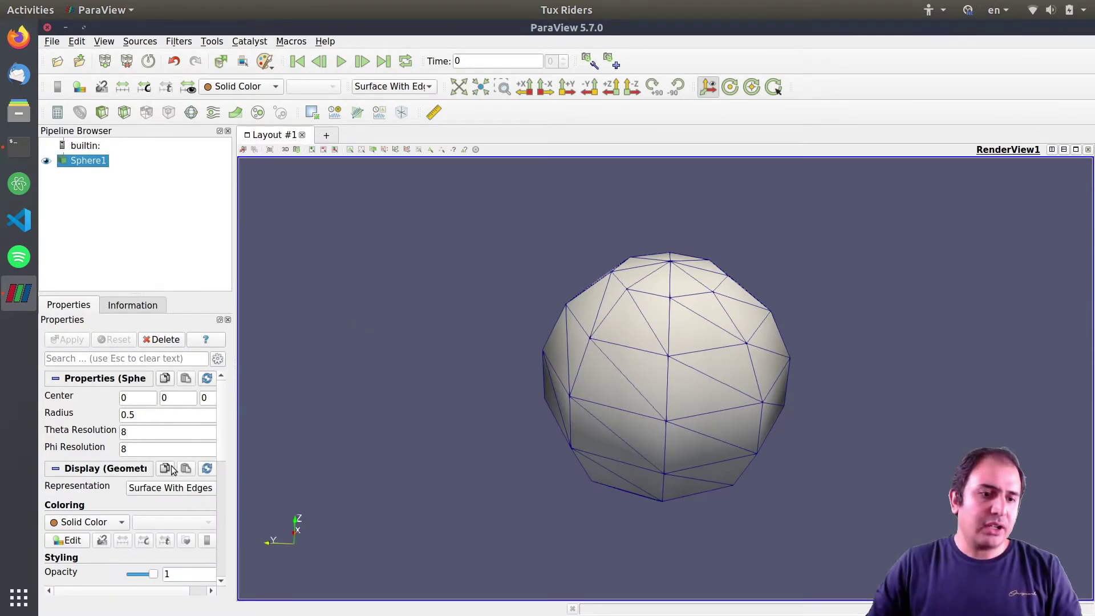
click(144, 432)
text(0)
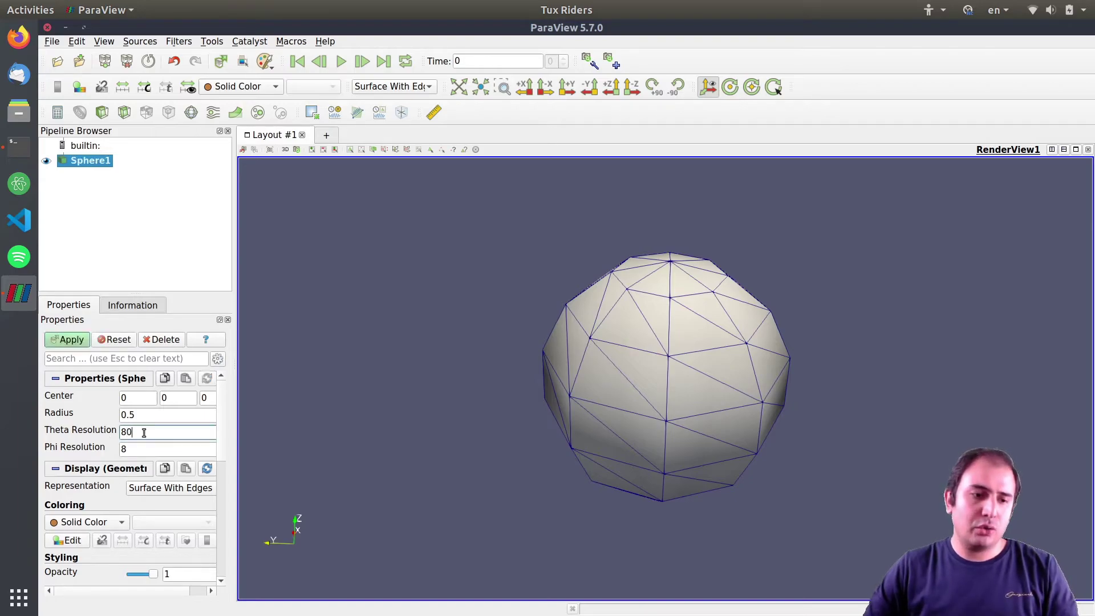
key(Tab)
text(0)
key(BackSpace)
text(80)
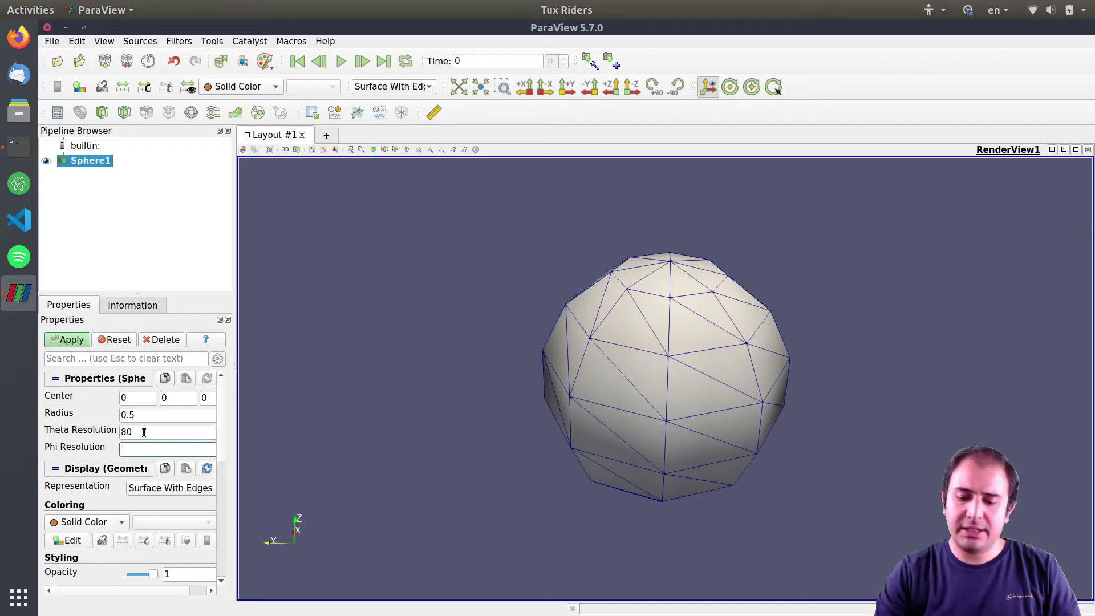
click(72, 342)
Step: Examine the refined sphere mesh up close and from several angles, including around its pole
drag(627, 298, 637, 349)
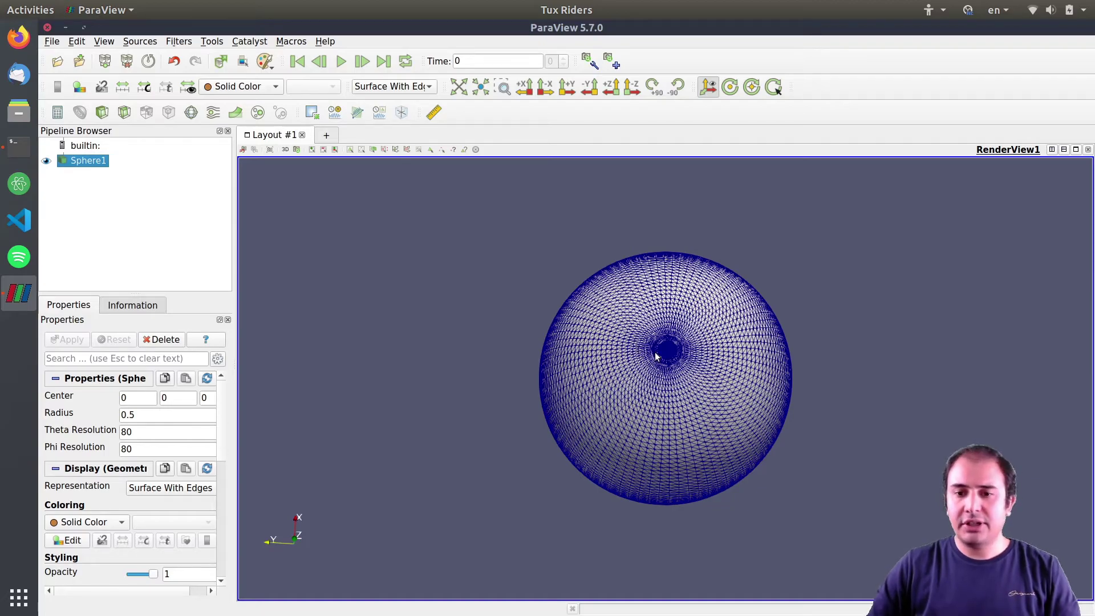
drag(659, 349, 655, 297)
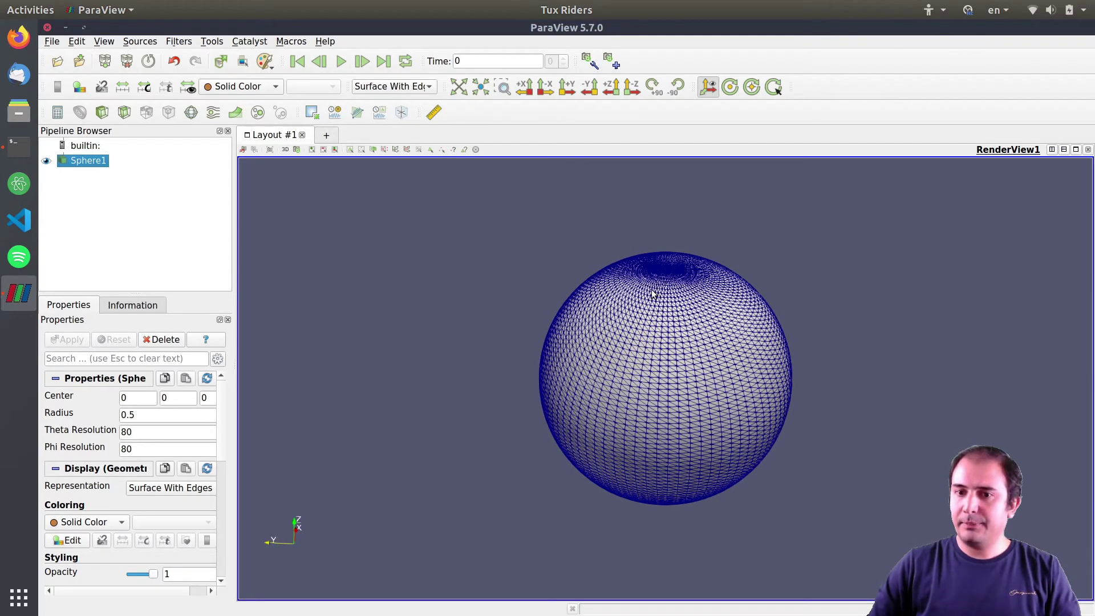
right_drag(659, 308, 682, 326)
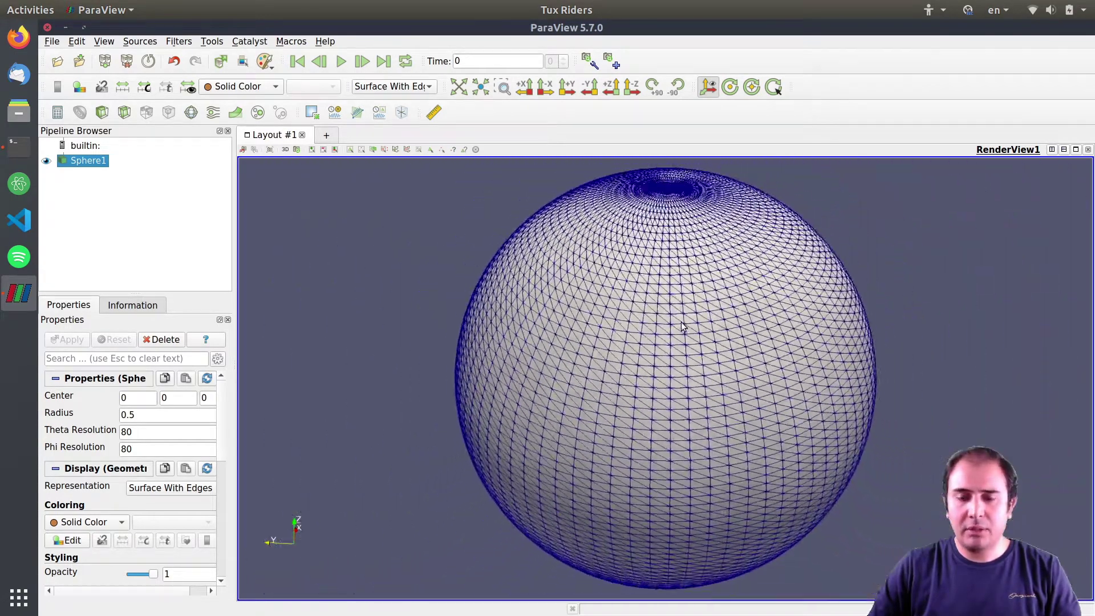
drag(682, 326, 640, 315)
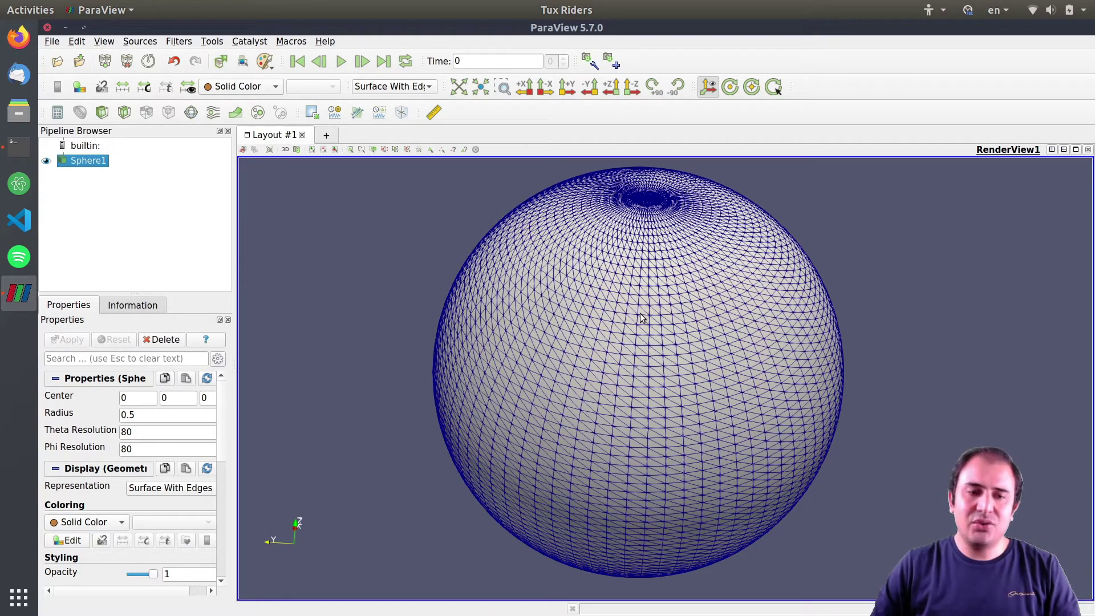
mouse_move(679, 301)
mouse_down()
mouse_move(647, 284)
mouse_move(685, 309)
mouse_move(660, 333)
mouse_move(693, 308)
mouse_move(679, 333)
mouse_move(686, 318)
mouse_move(674, 313)
mouse_up()
drag(651, 351, 645, 364)
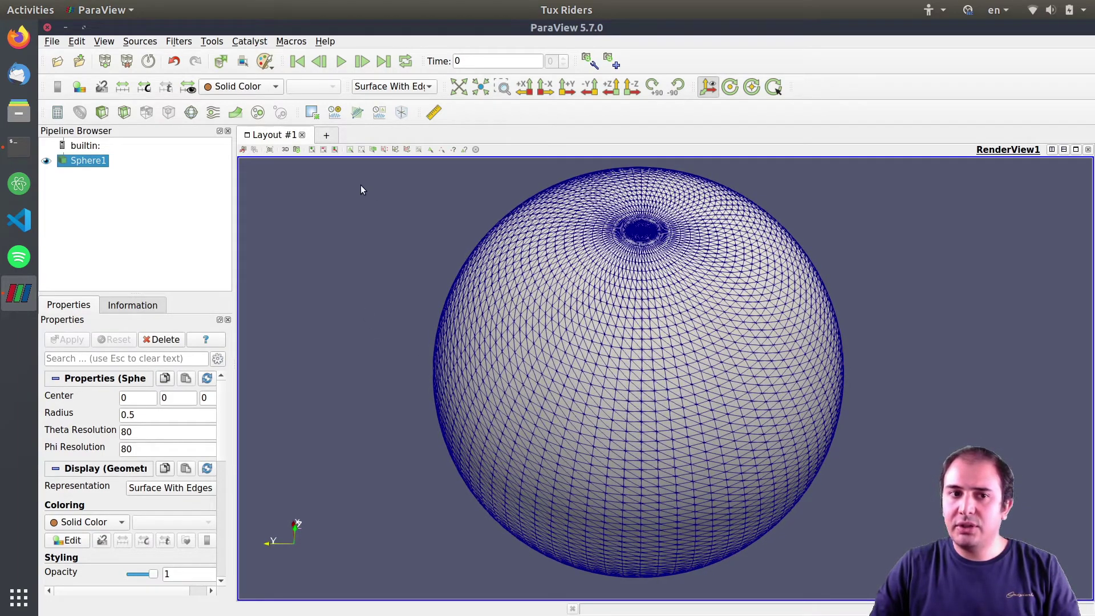
Step: Try the render view's 2D interaction mode on the sphere, return to 3D mode and compare how the sphere rotates
click(283, 153)
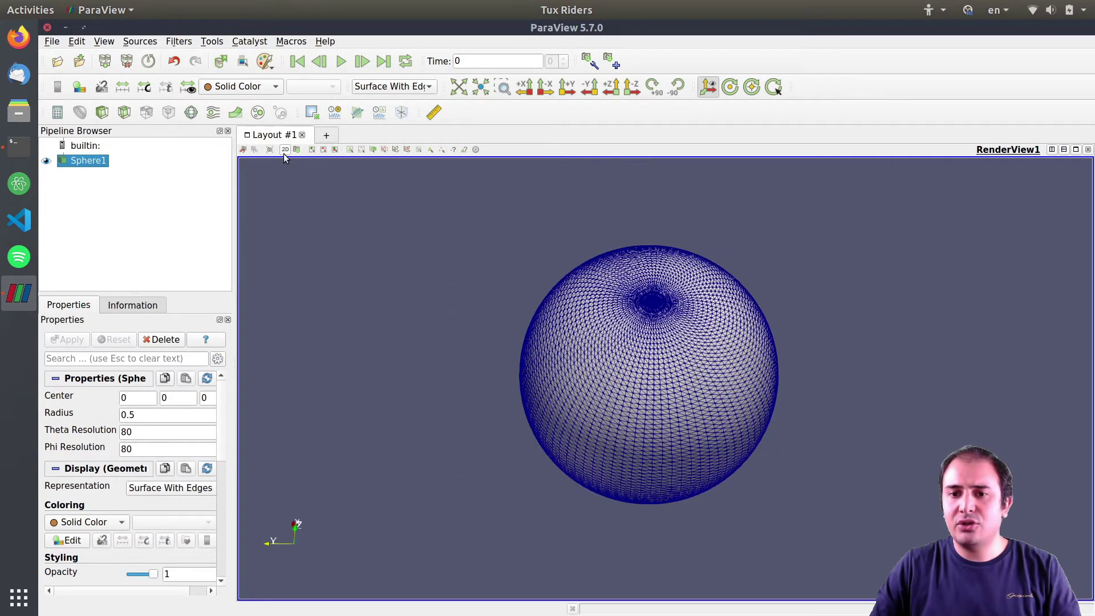
mouse_move(620, 344)
mouse_down()
mouse_move(560, 337)
mouse_move(614, 339)
mouse_up()
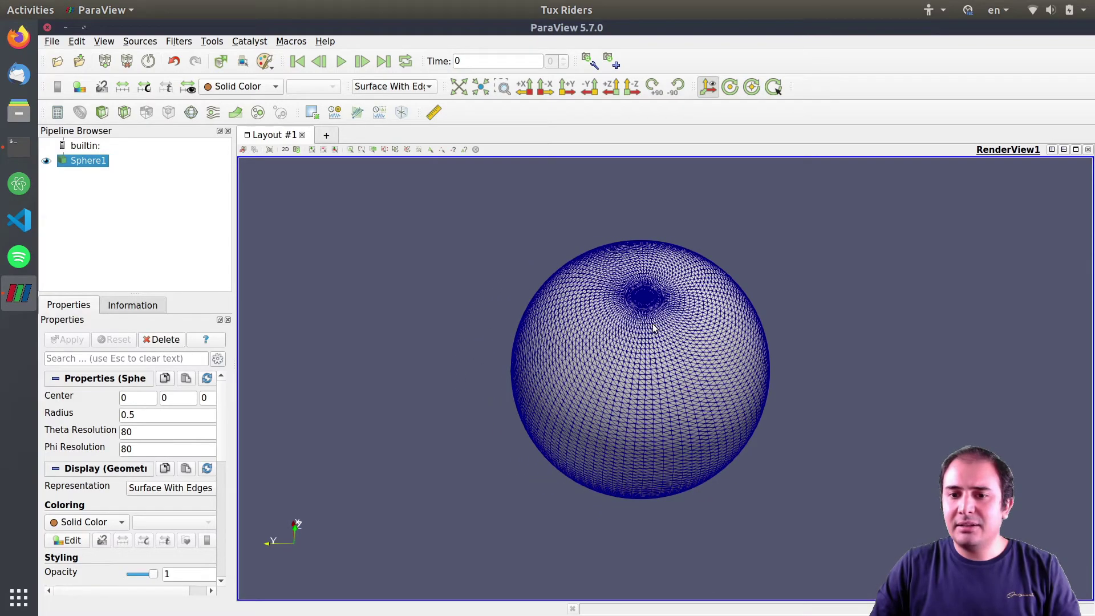
middle_drag(656, 326, 612, 296)
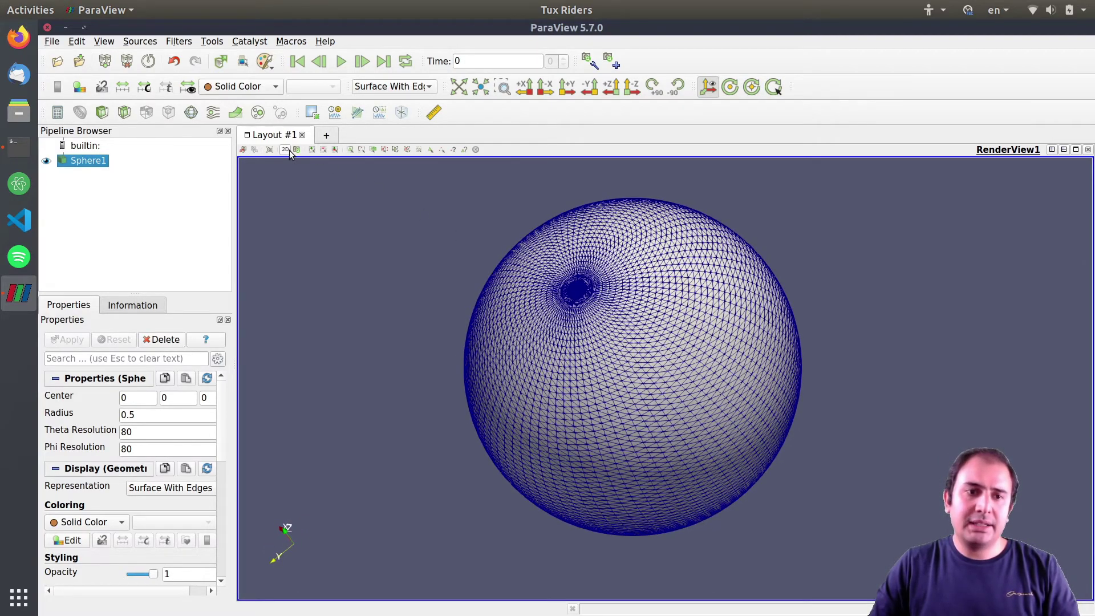
click(287, 149)
drag(295, 187, 621, 288)
middle_drag(620, 288, 622, 299)
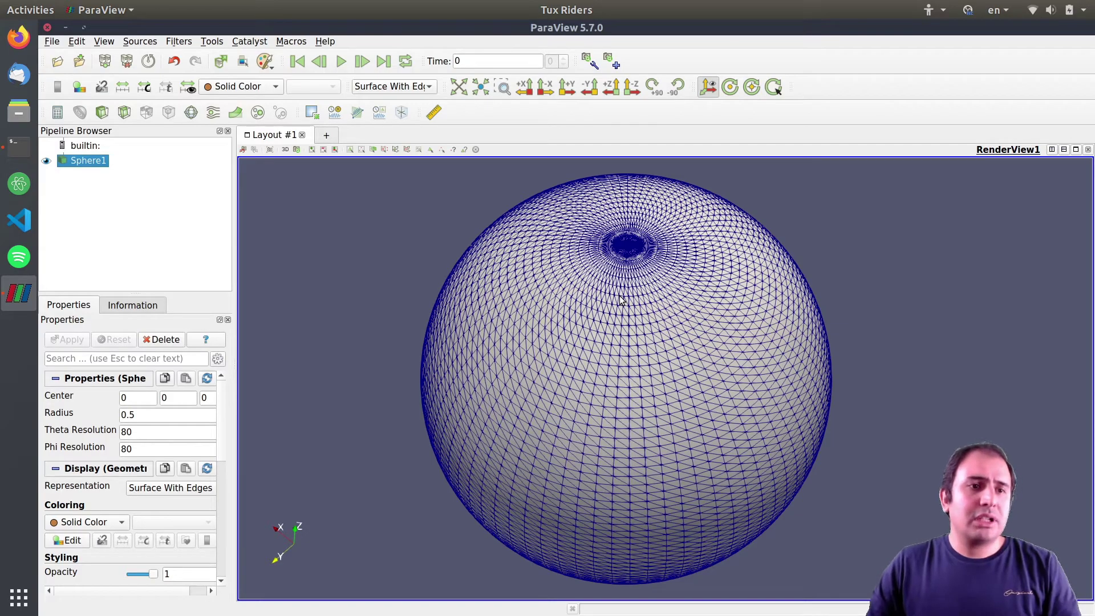
mouse_move(621, 299)
mouse_down()
mouse_move(599, 266)
mouse_move(589, 280)
mouse_move(602, 300)
mouse_up()
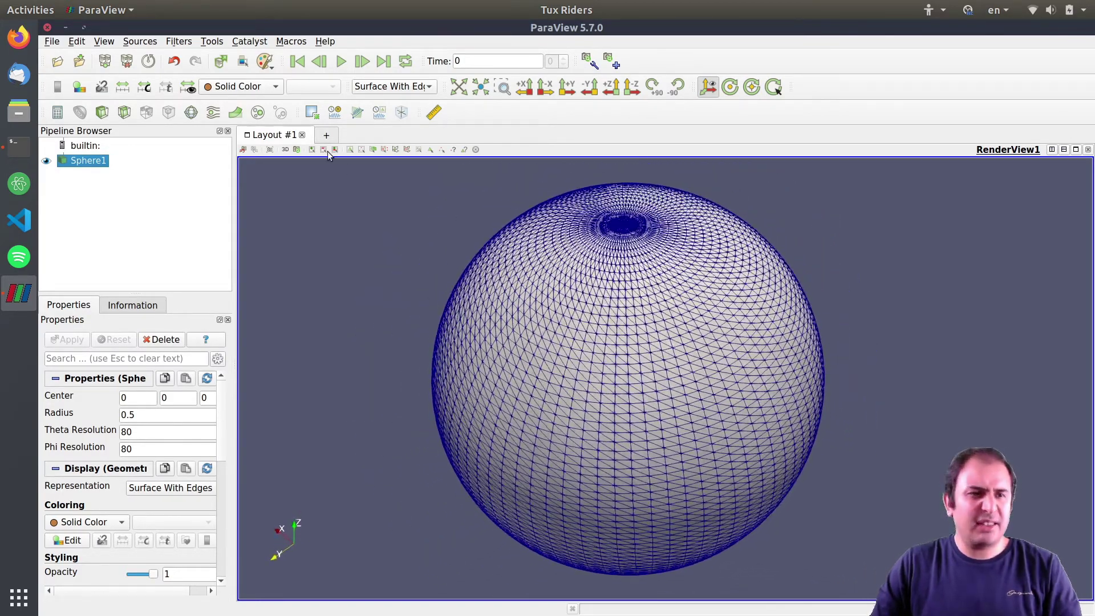
Step: Clip the sphere with a plane through the origin with normal 1, 0, 0, keeping the plane widget hidden
click(178, 41)
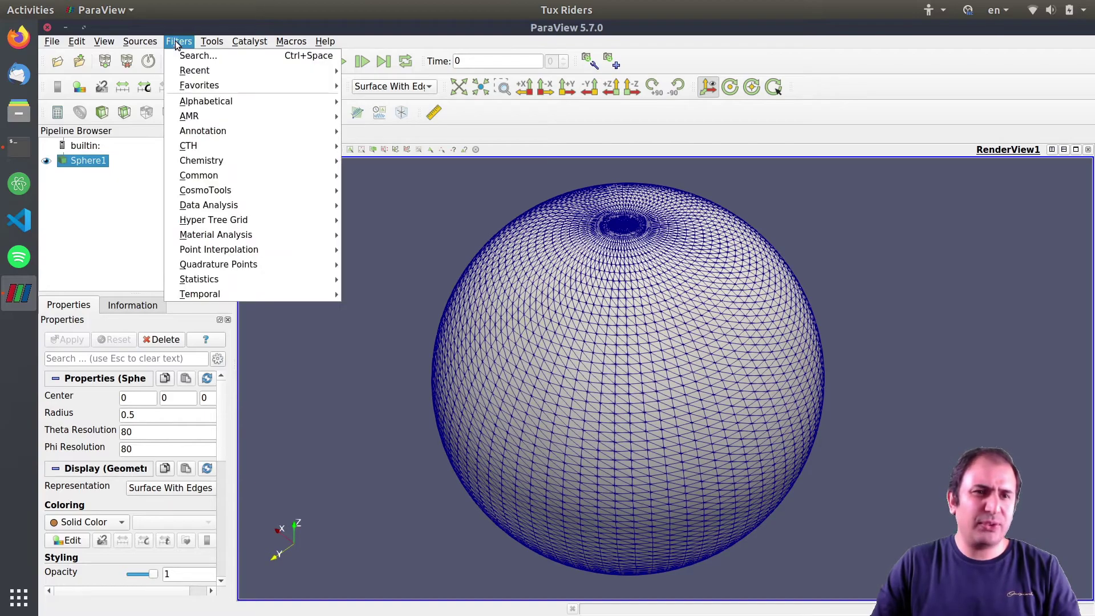
click(116, 207)
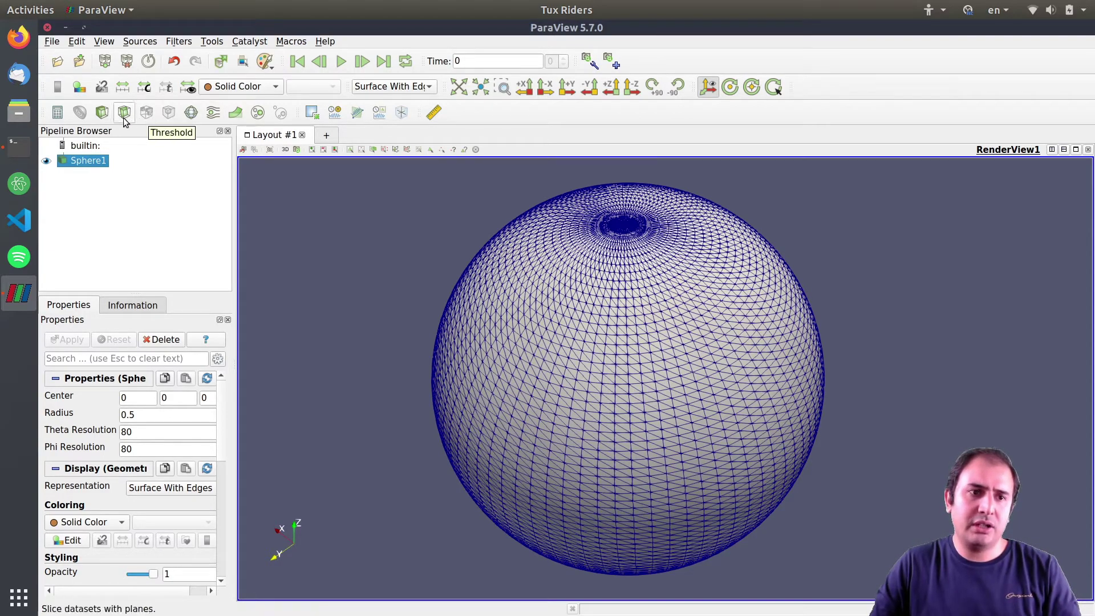
click(102, 113)
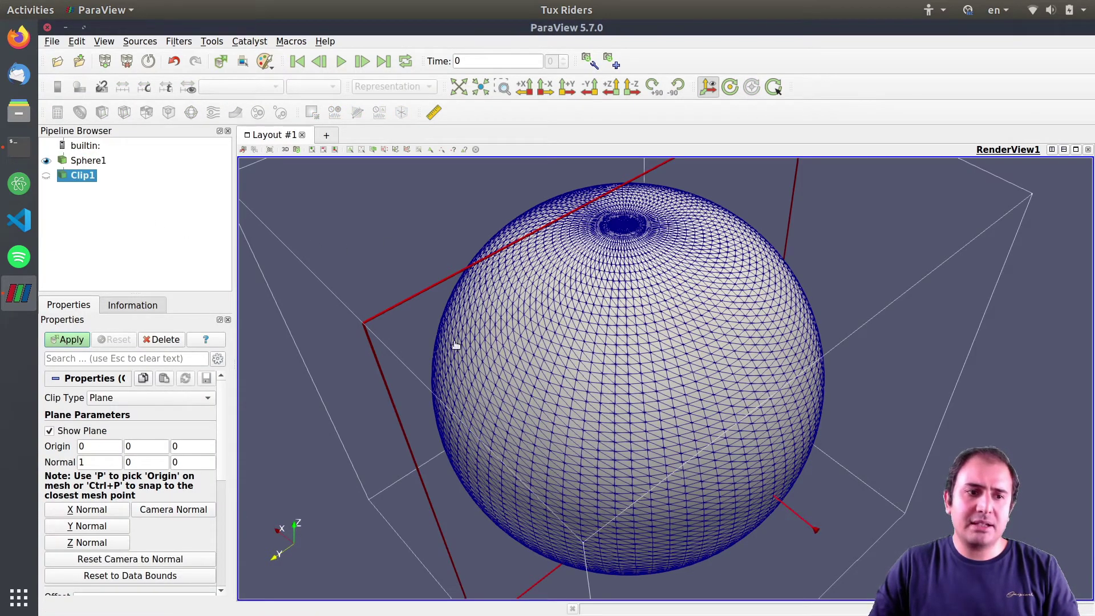
click(71, 432)
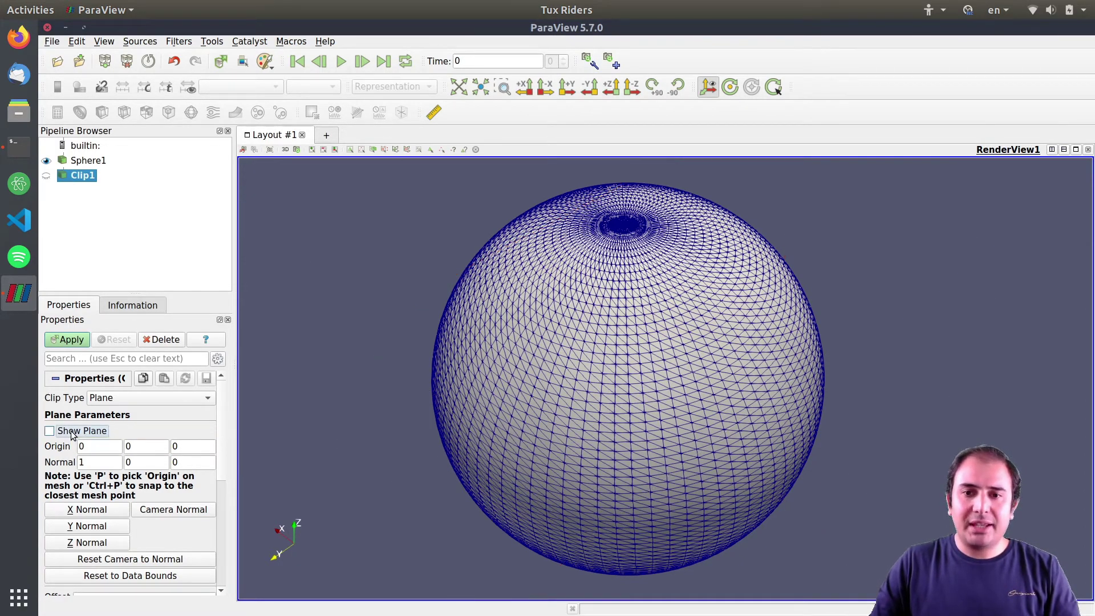
click(64, 341)
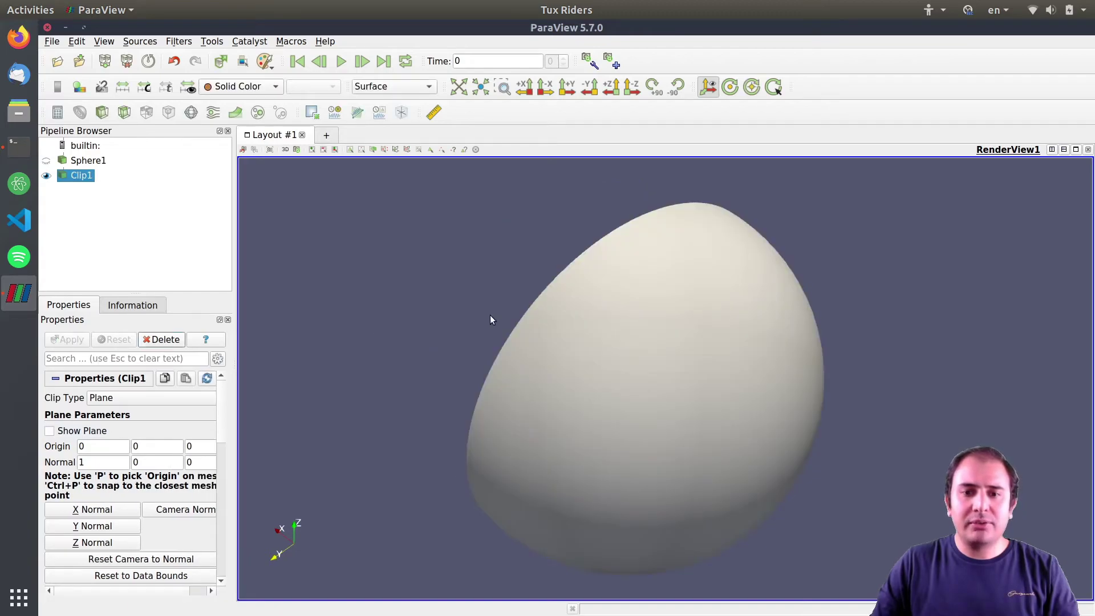
Step: Inspect the open inside of the clipped sphere and show the clip plane widget with its whole bounding box in view
drag(487, 276, 732, 305)
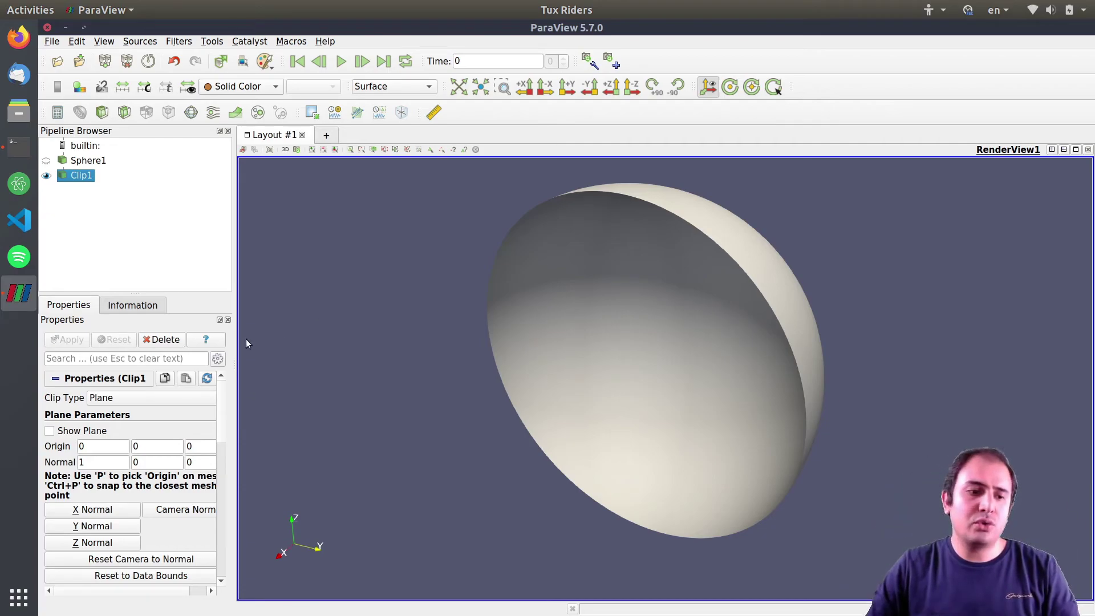
click(82, 430)
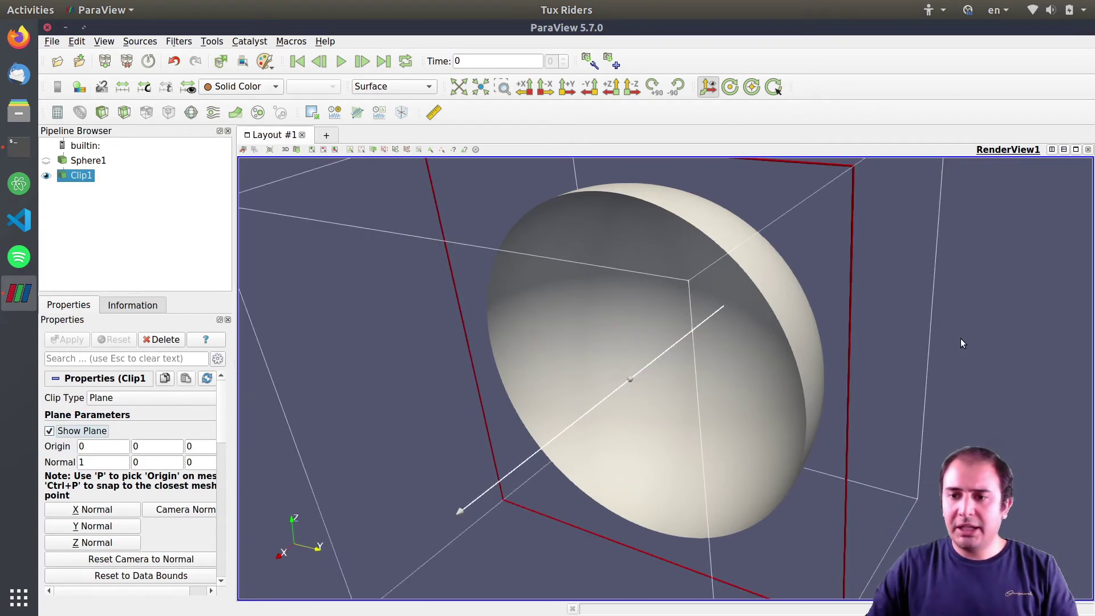
scroll(960, 337, down, 4)
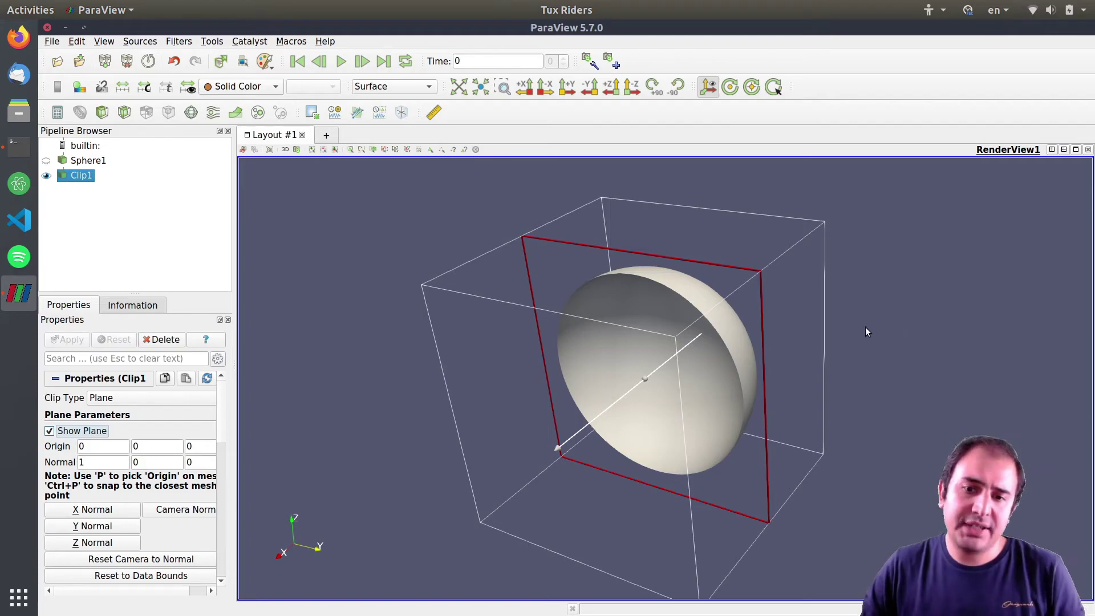